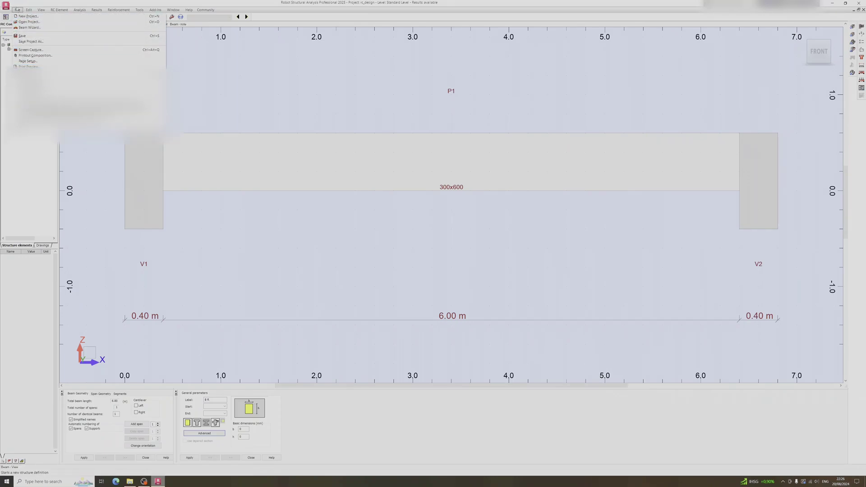
Step: Close the rc_design project and discard its unsaved changes
click(90, 94)
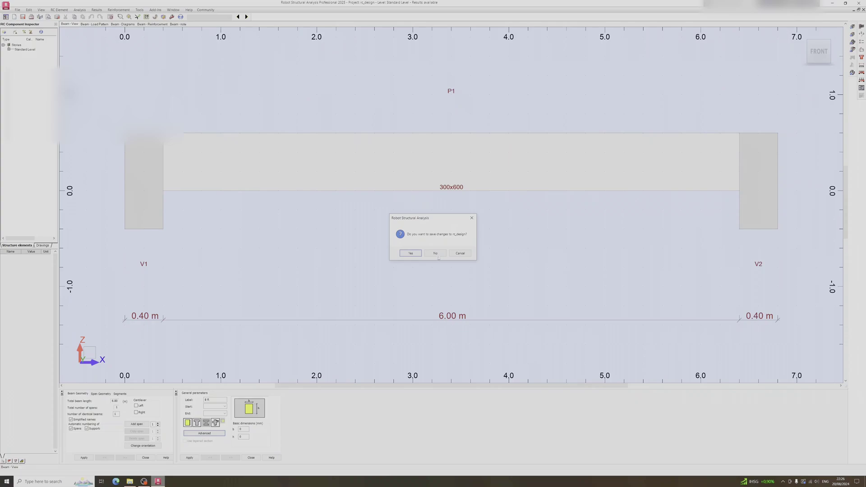
click(437, 255)
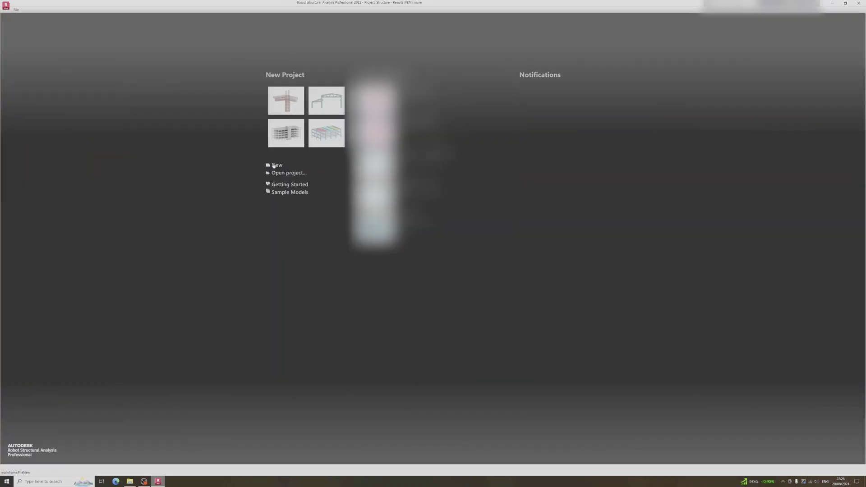
Step: Start a new project from the RC Elements Design template with a reinforced concrete beam
click(277, 166)
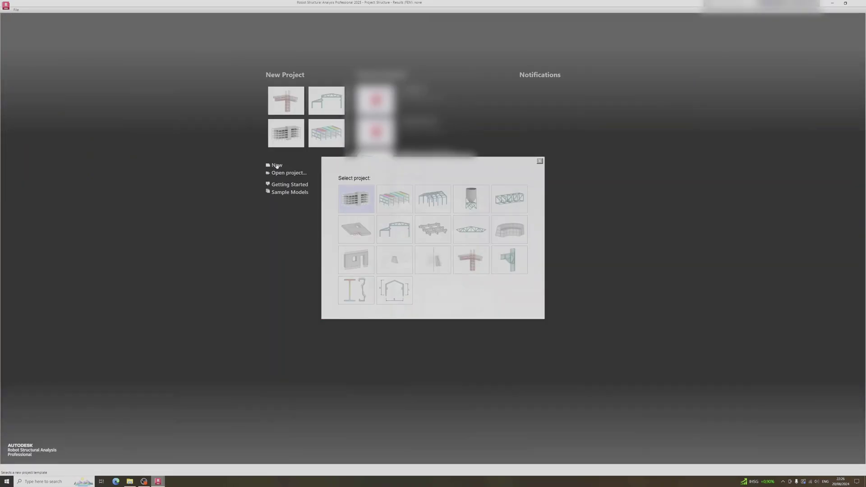
click(471, 259)
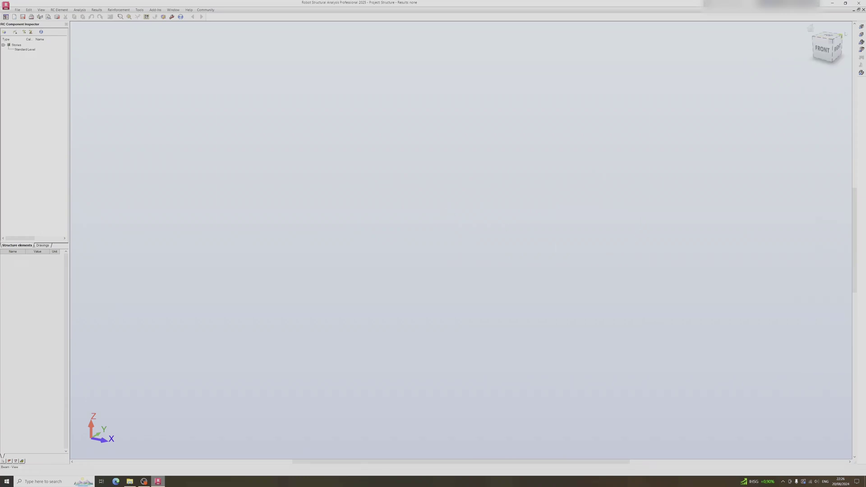
click(862, 27)
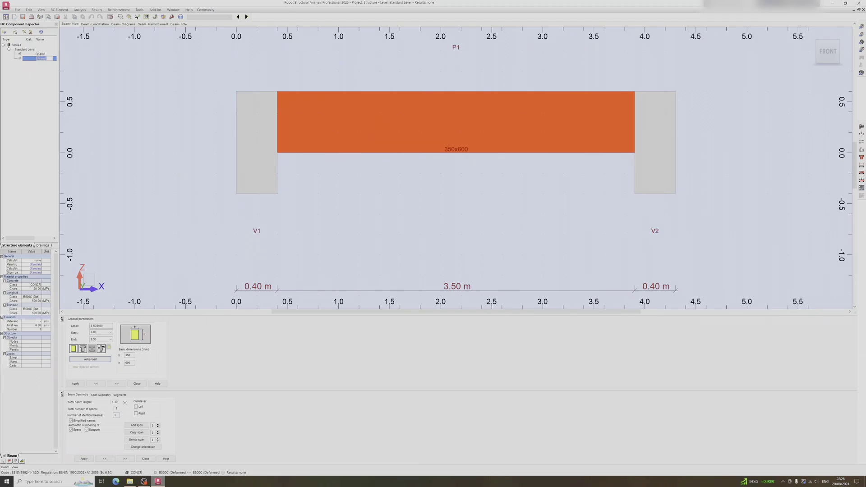
Step: Add a second beam and a concrete column, then go back to Beam1
click(38, 54)
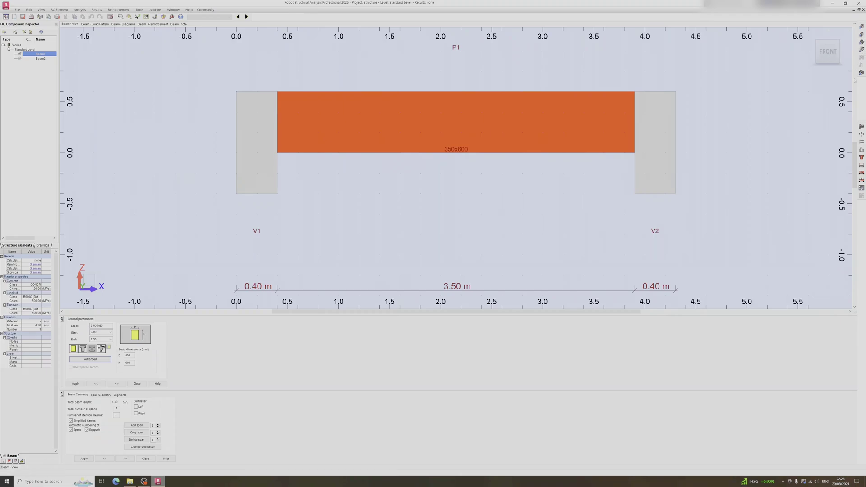
click(862, 35)
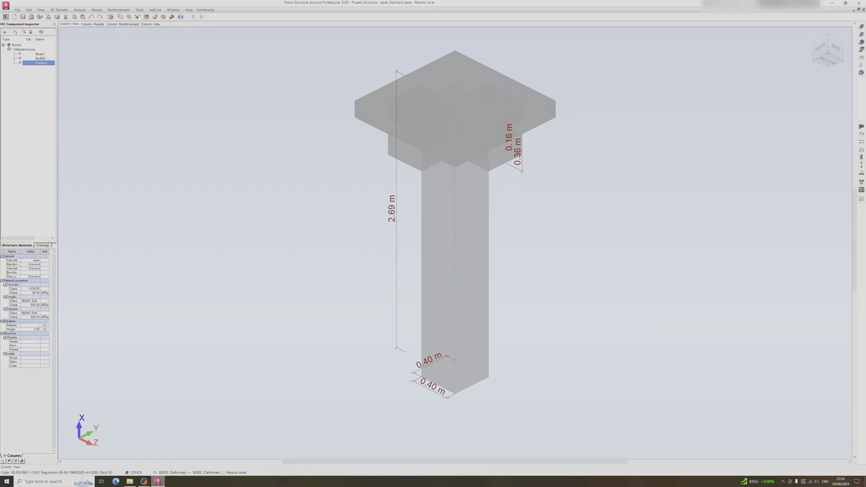
click(52, 54)
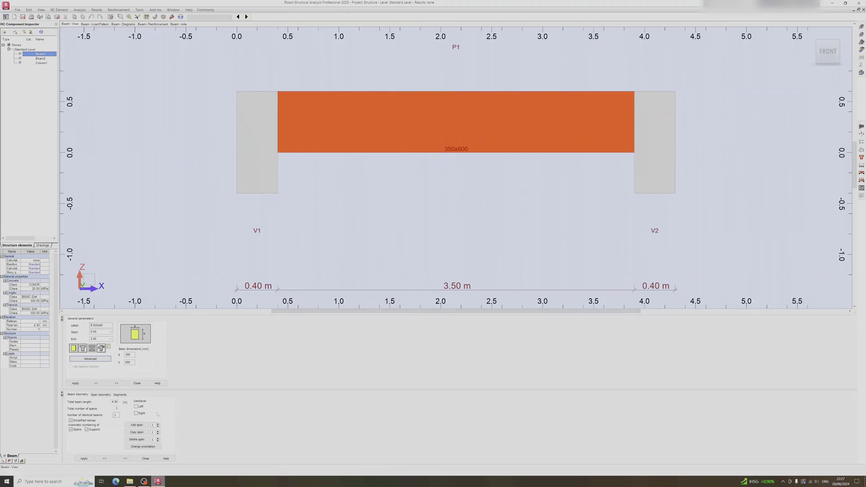
click(137, 383)
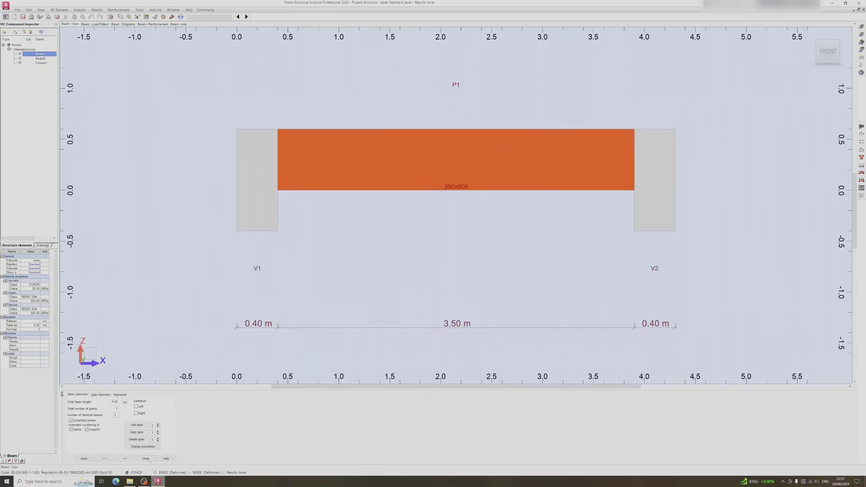
Step: Change Beam1's section width b from 350 to 300, making it 300x600
click(146, 459)
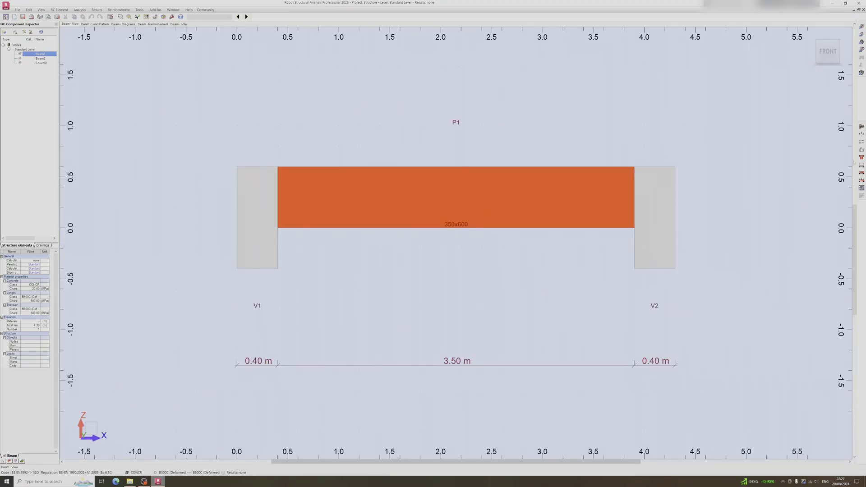
click(862, 158)
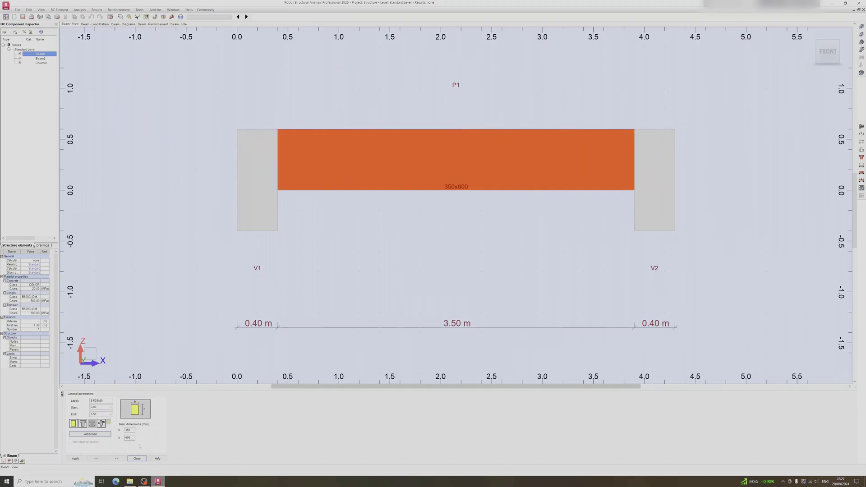
double_click(132, 430)
click(75, 459)
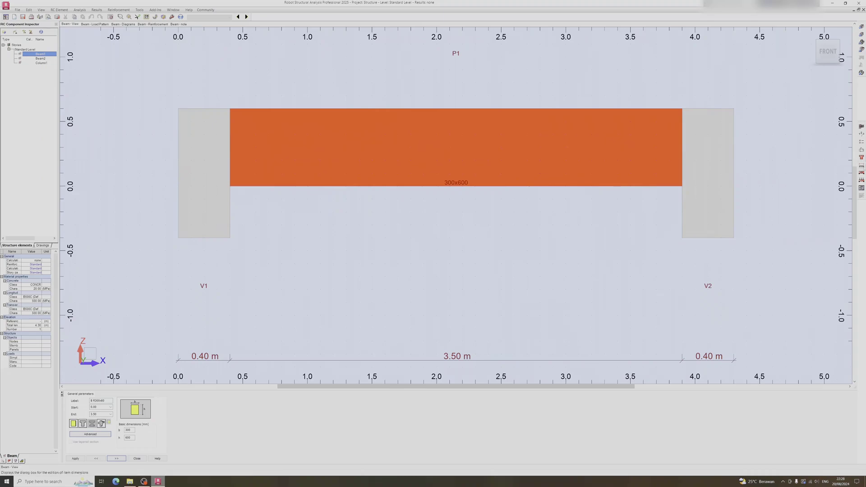
click(861, 166)
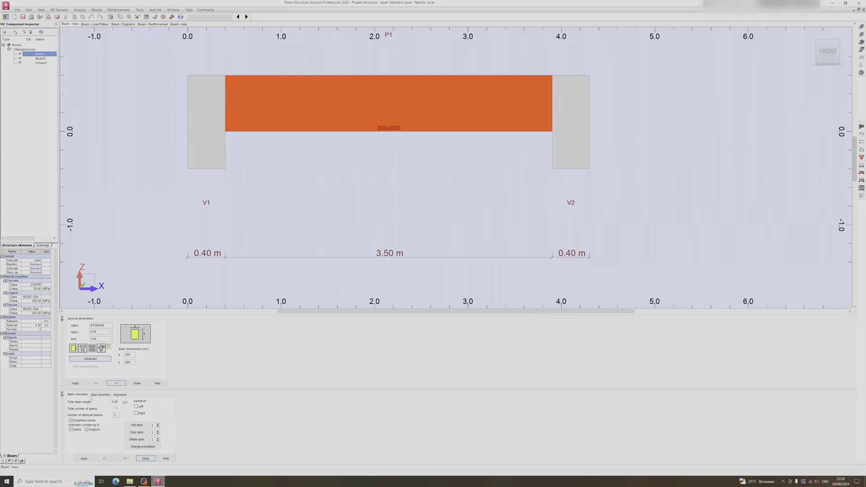
Step: Set the span length to 6 m, giving a 6.40 m overall beam
click(96, 395)
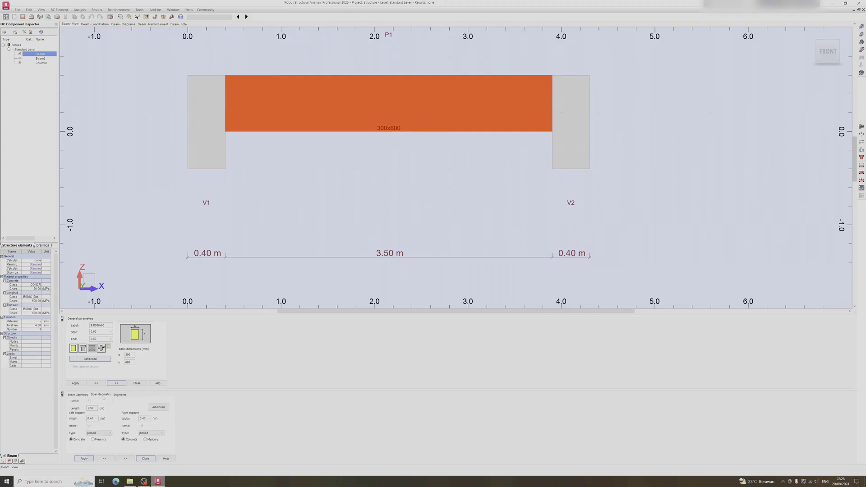
double_click(92, 408)
text(6)
click(83, 458)
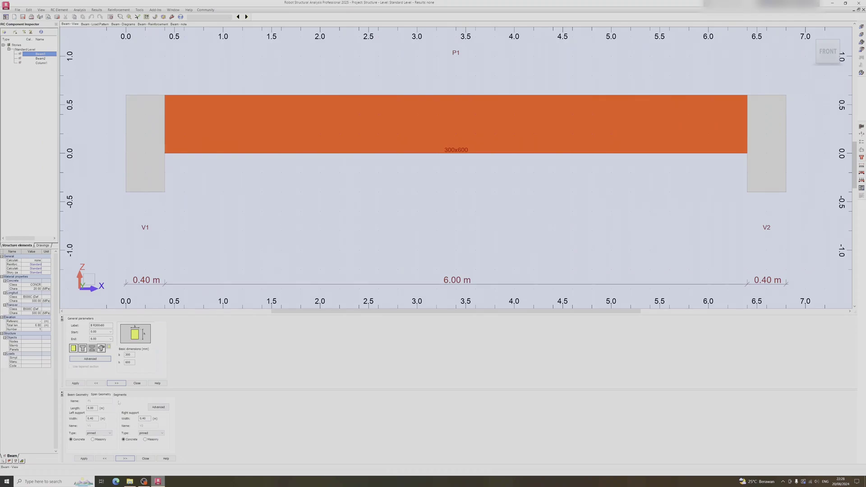
click(101, 397)
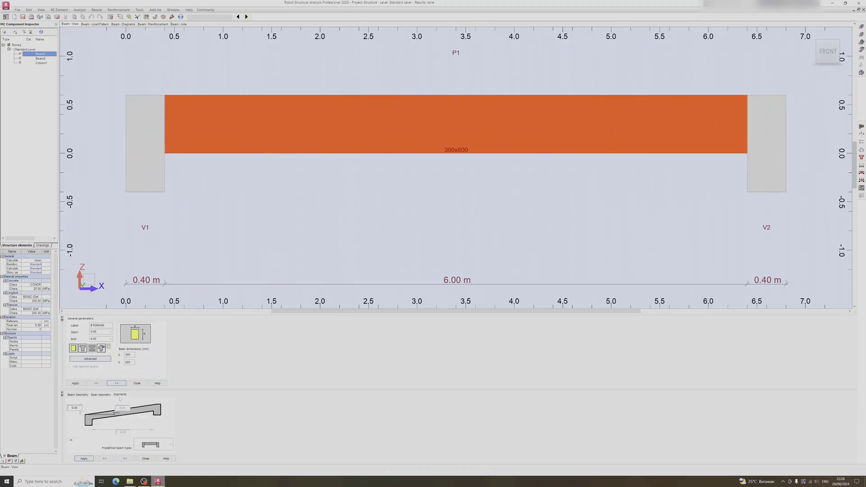
click(102, 395)
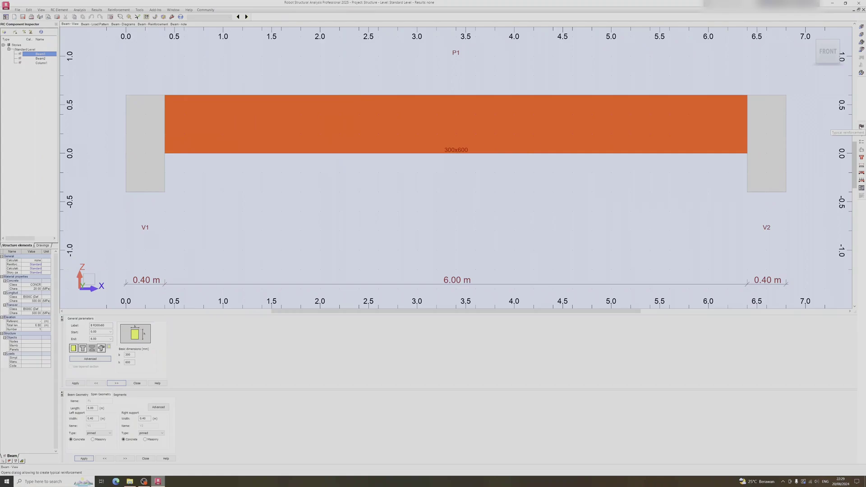
click(862, 126)
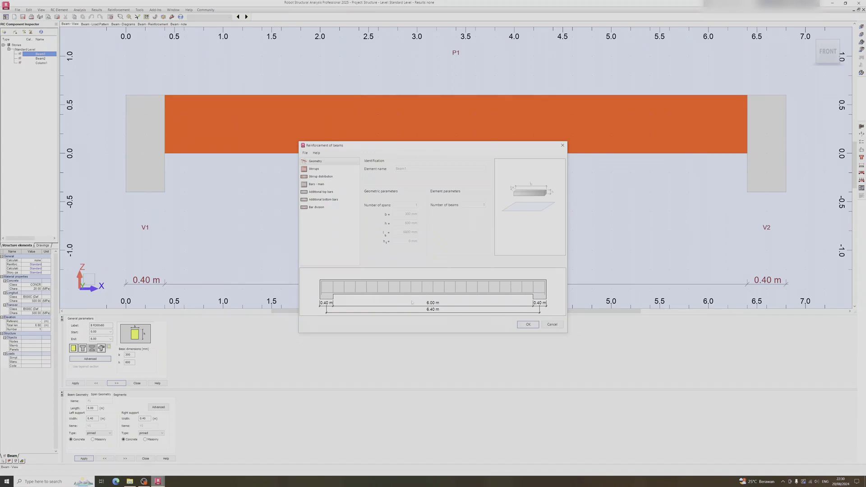
Step: Show the Stirrups page of the Reinforcement of beams dialog
click(346, 170)
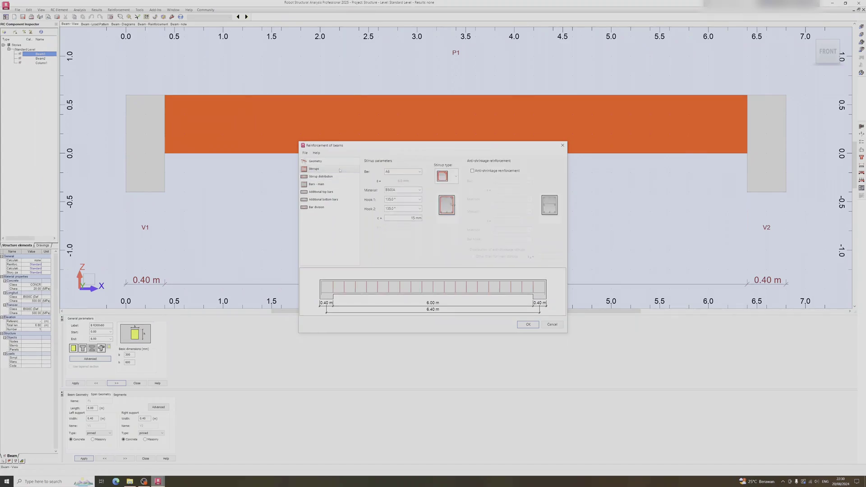
Step: Use H10 stirrup bars with the closed rectangular stirrup shape
click(420, 172)
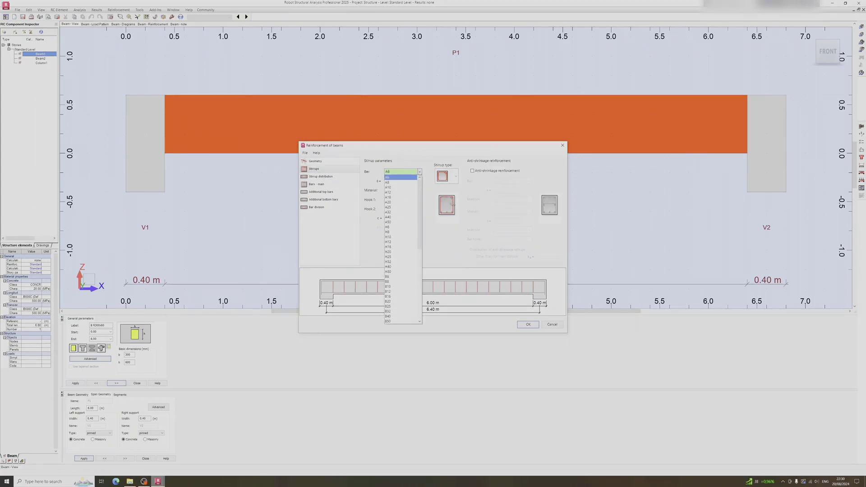
click(401, 236)
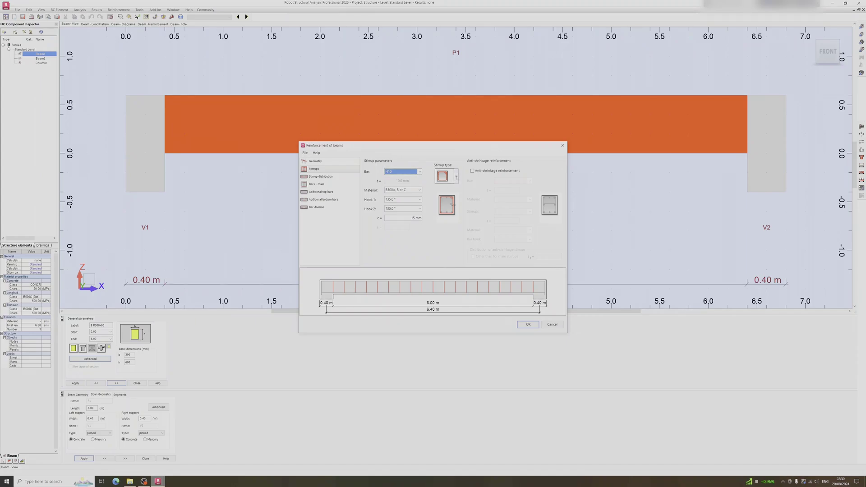
click(457, 177)
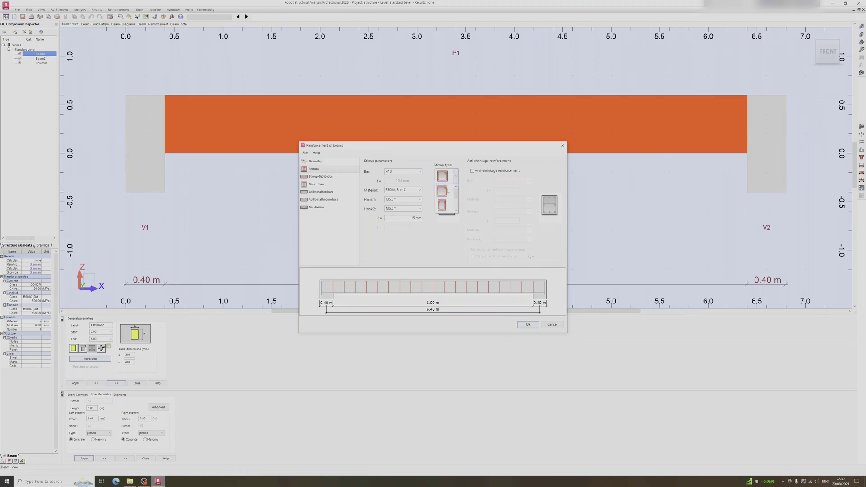
scroll(445, 194, down, 1)
click(442, 205)
click(456, 177)
click(447, 206)
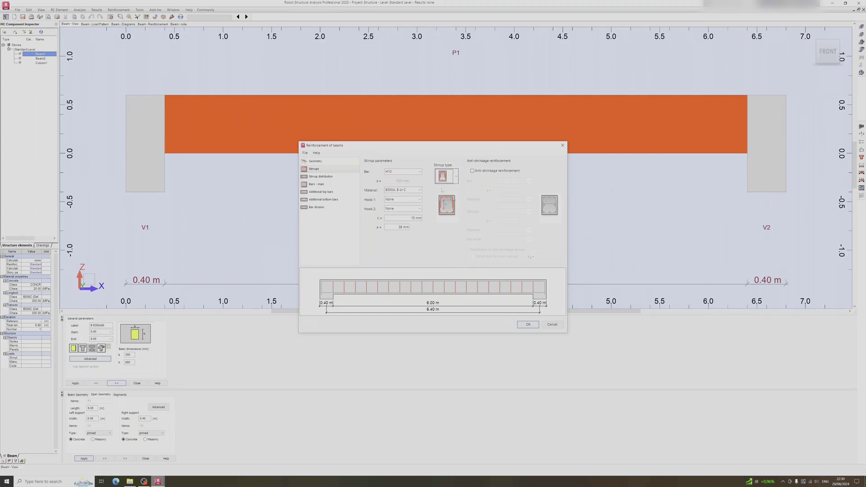
click(456, 177)
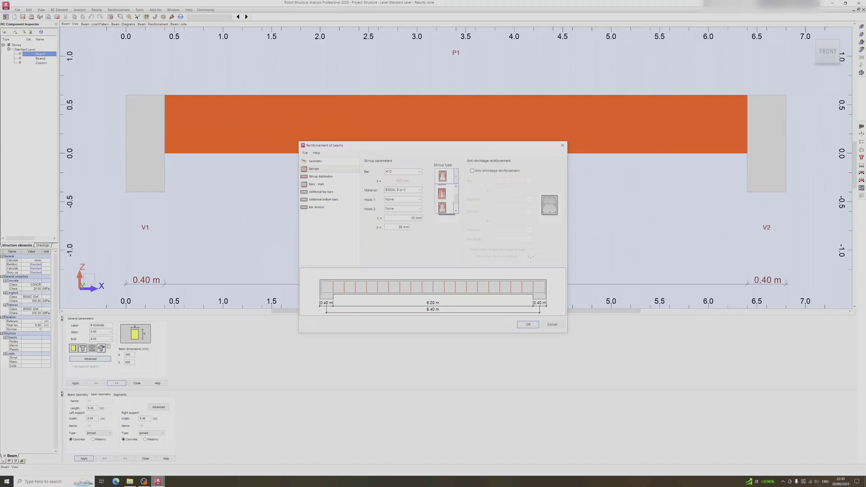
click(443, 176)
click(456, 177)
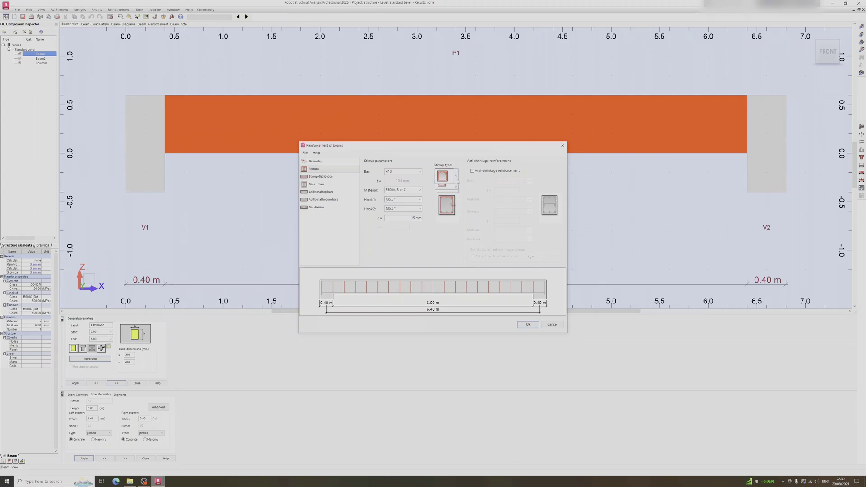
click(445, 191)
click(456, 176)
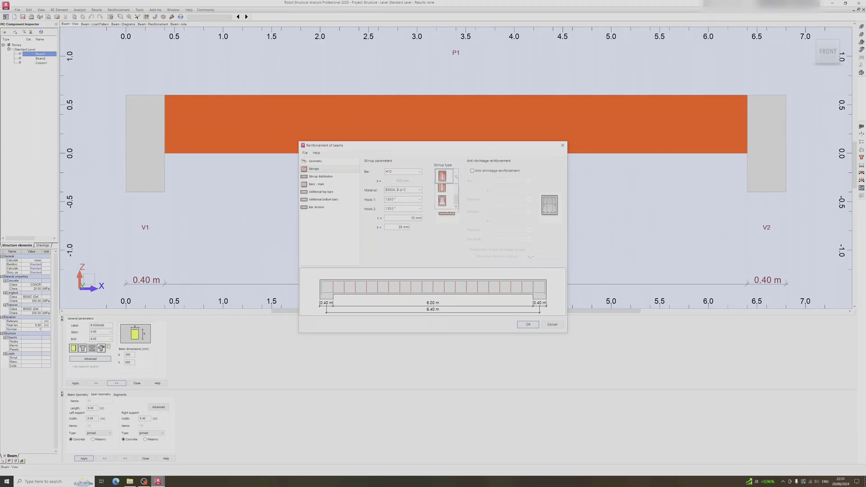
click(448, 192)
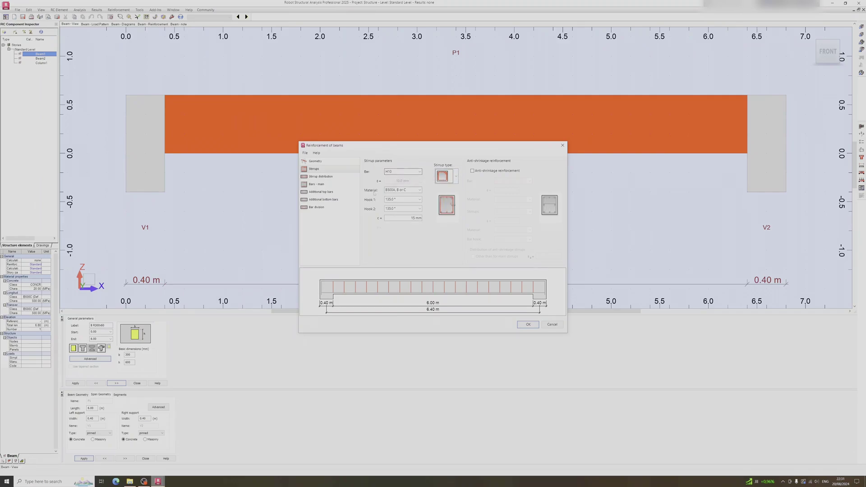
Step: Set stirrup steel to B500A, B or C, both hooks to 135°, and 35 mm cover
click(413, 190)
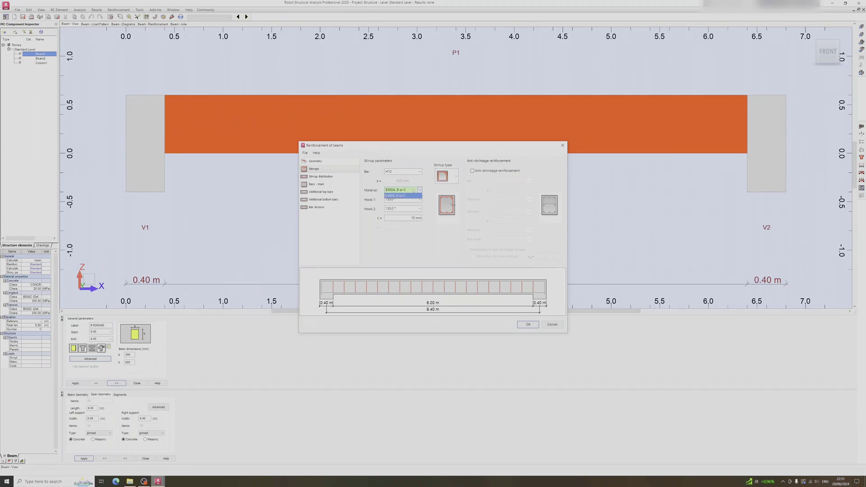
click(400, 196)
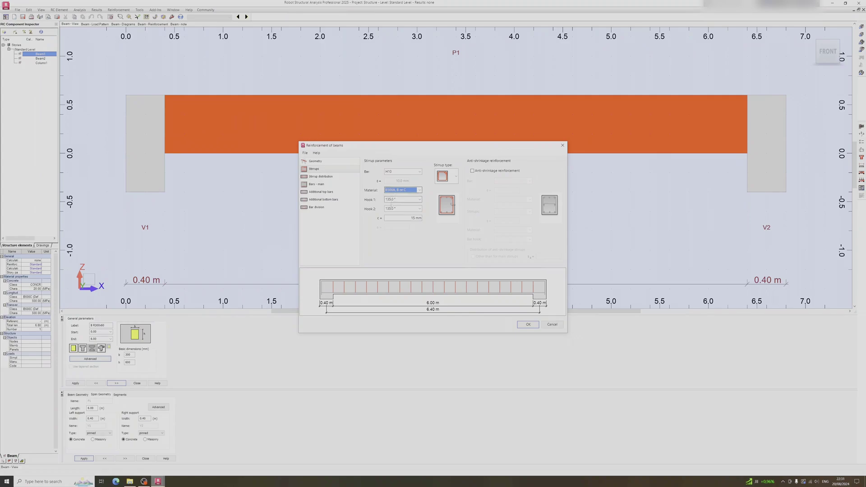
click(422, 202)
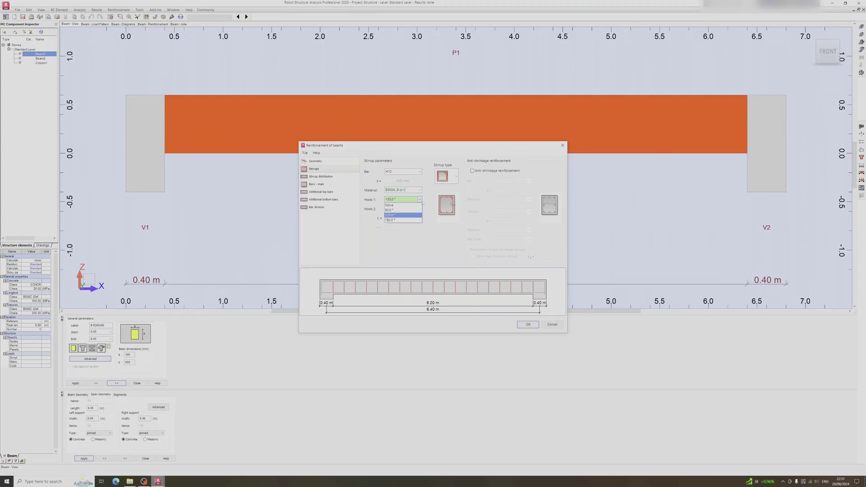
click(403, 215)
click(403, 209)
click(397, 224)
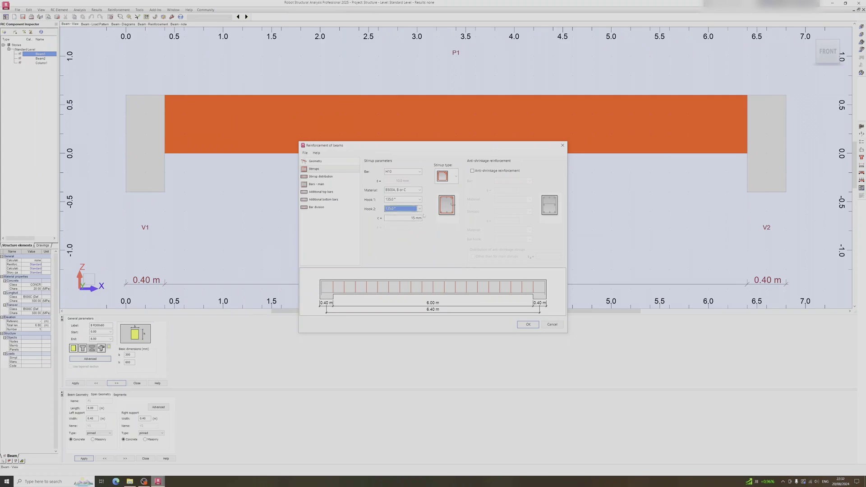
click(403, 218)
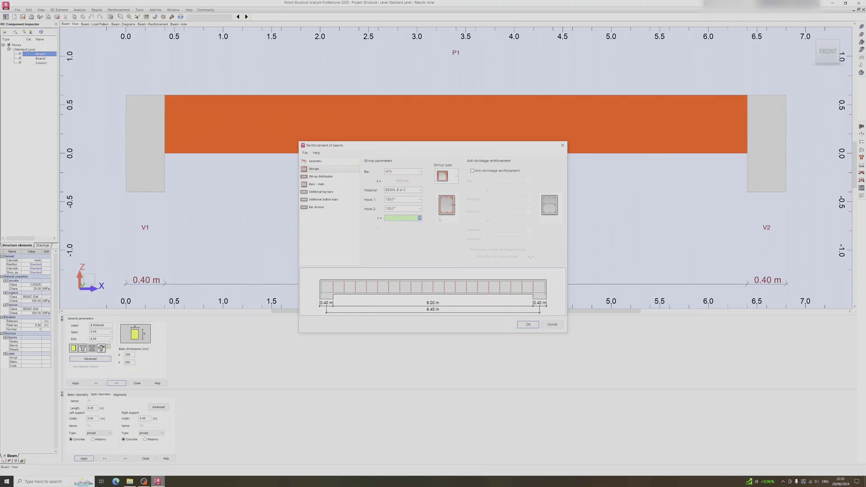
text(3)
text(3)
key(BackSpace)
text(5)
click(473, 171)
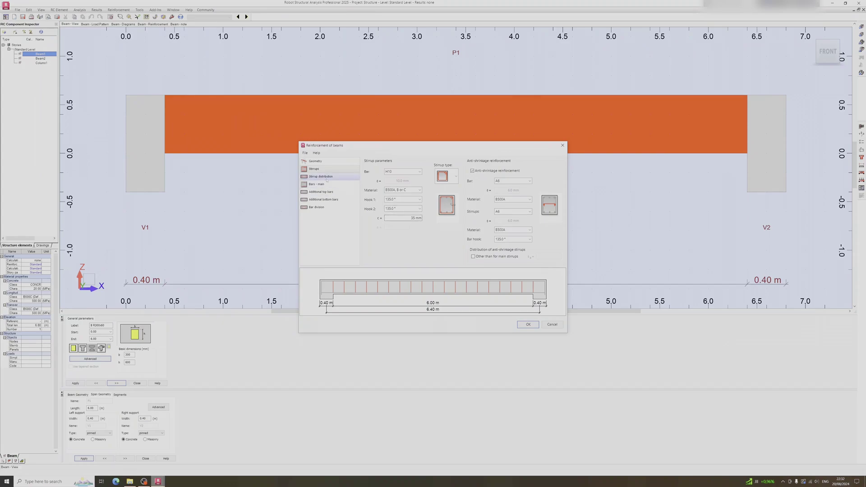
Step: Give the anti-shrinkage reinforcement H10 bars and H8 stirrups
click(473, 171)
click(530, 182)
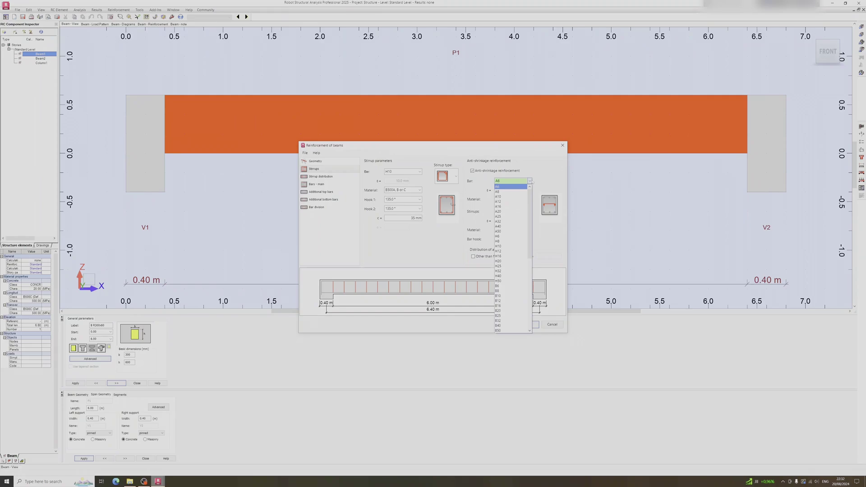
click(508, 241)
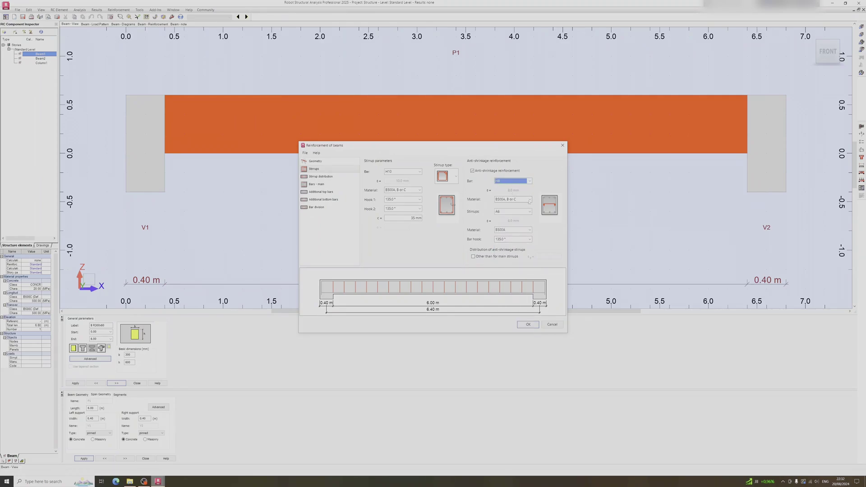
click(529, 181)
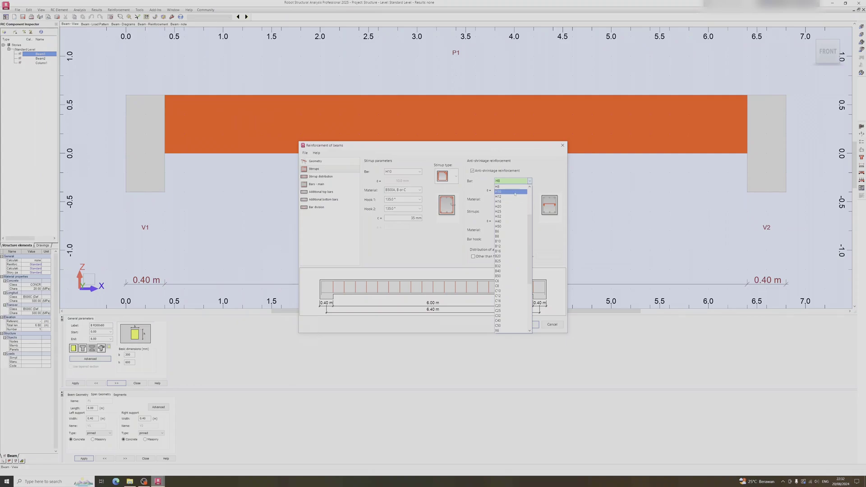
click(515, 192)
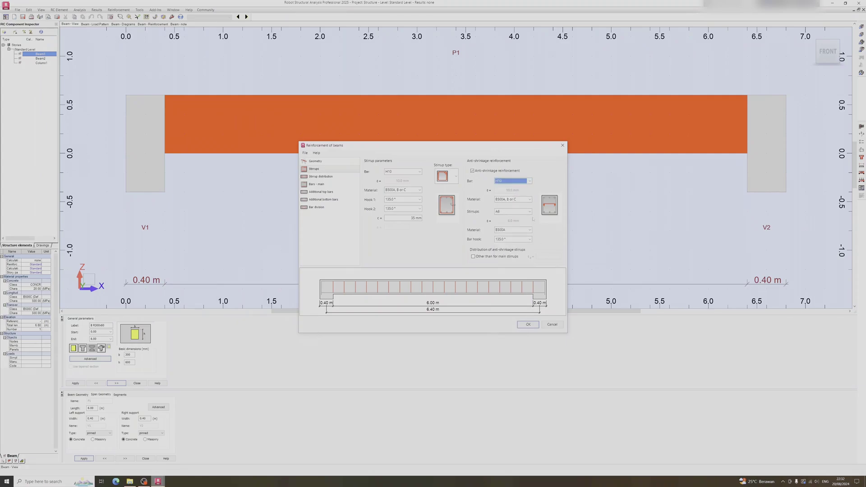
click(529, 212)
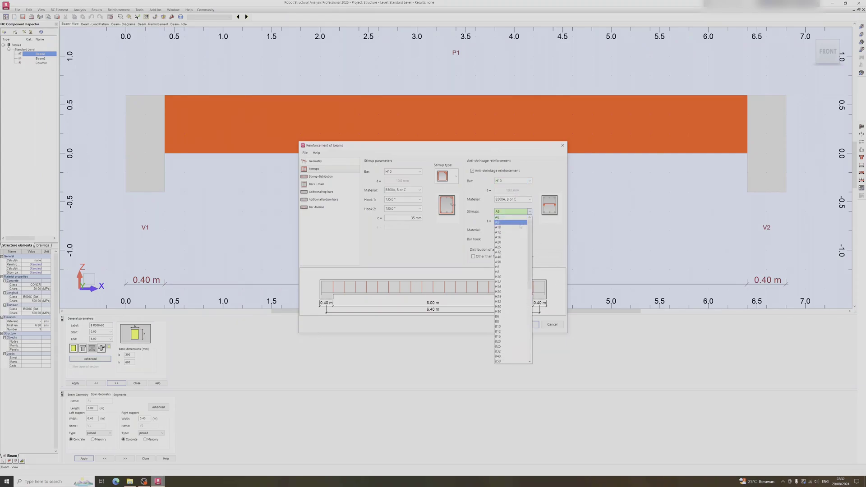
click(506, 271)
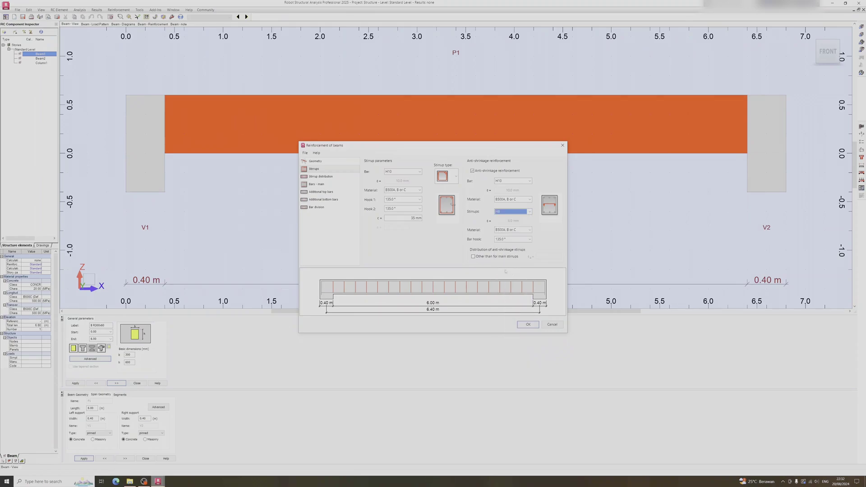
click(335, 179)
click(388, 213)
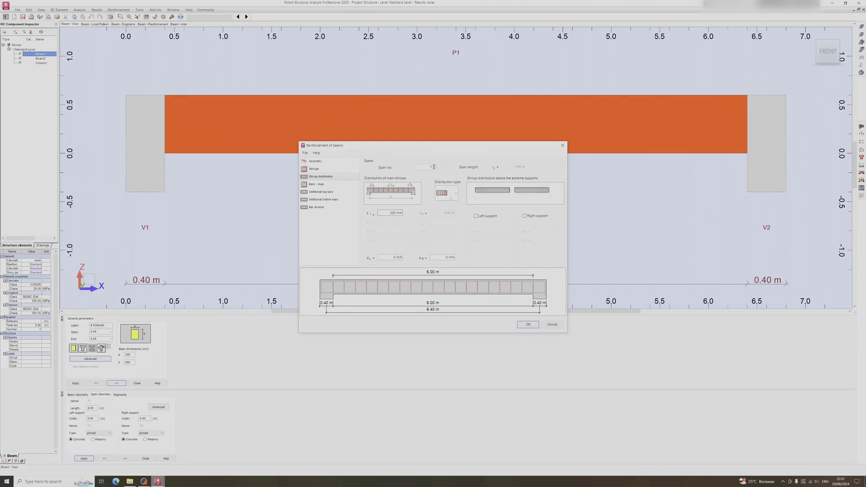
Step: Use three-zone stirrup spacing: s1 = s3 = 100 mm, s2 = 150 mm, 1.50 m end zones
click(456, 194)
click(445, 208)
click(455, 194)
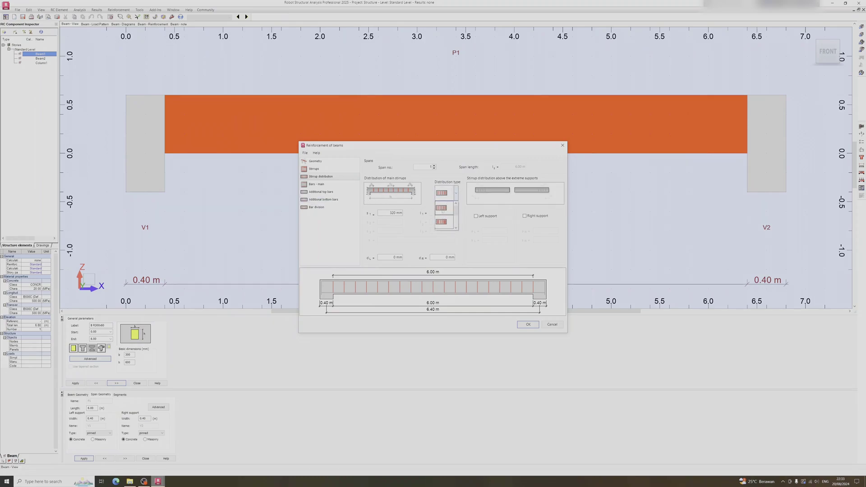
click(443, 222)
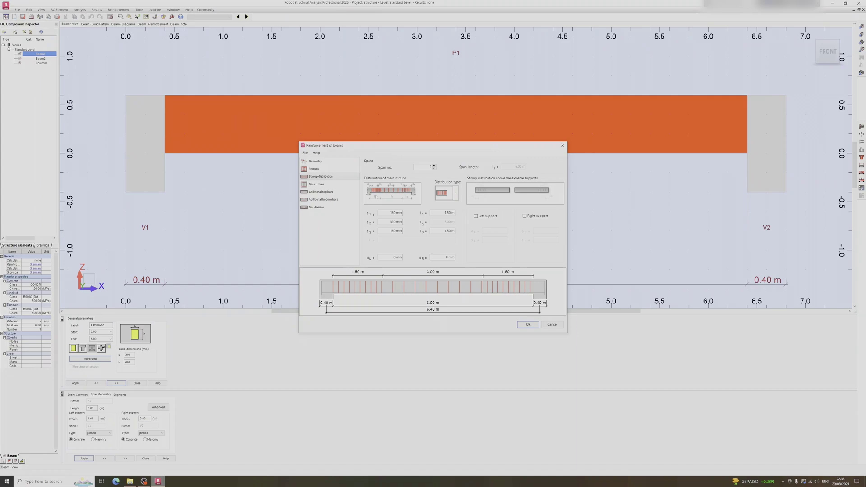
key(Tab)
text(100)
click(396, 231)
text(100)
click(391, 222)
text(150)
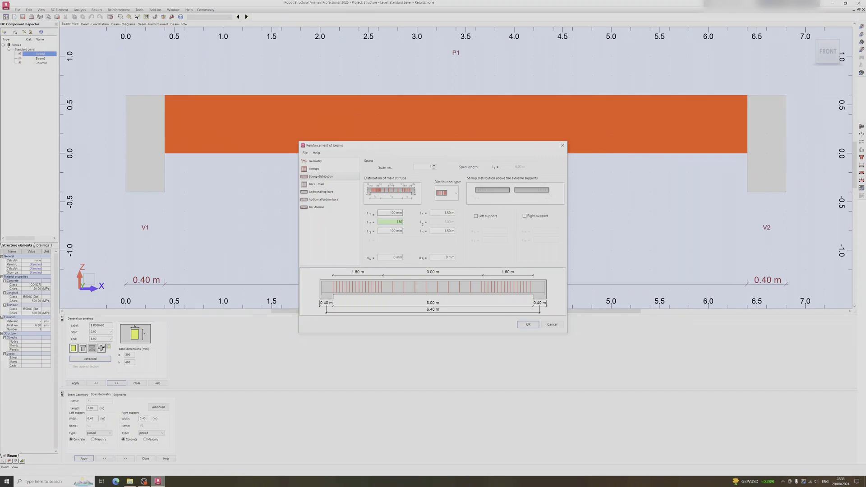
click(442, 213)
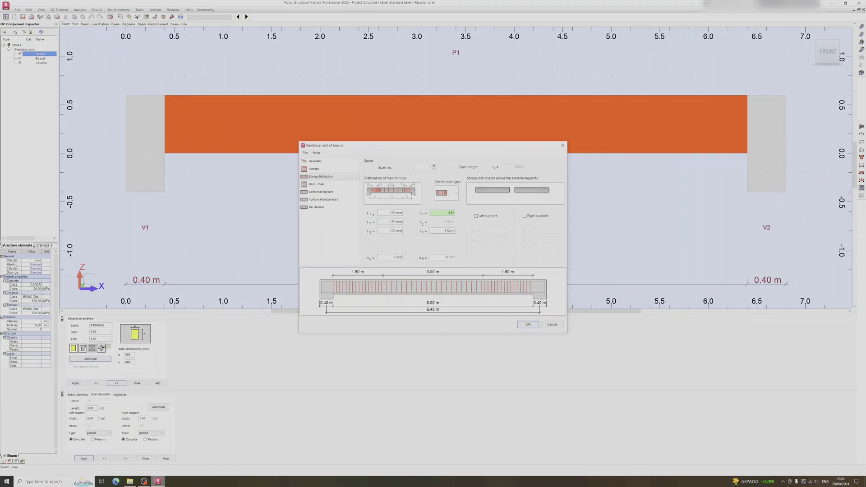
click(437, 231)
click(343, 186)
Step: Use H20 for the main bottom and top bars, with top-bar lengths la and lb of 0.60 m
click(388, 184)
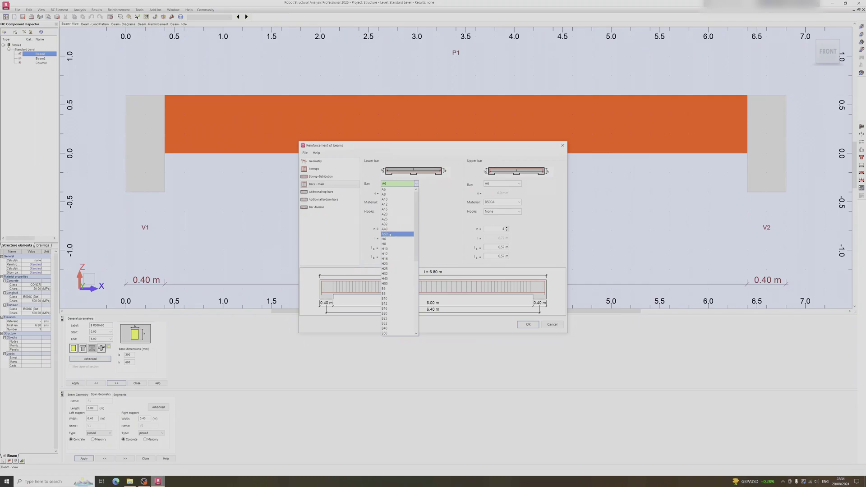
click(392, 264)
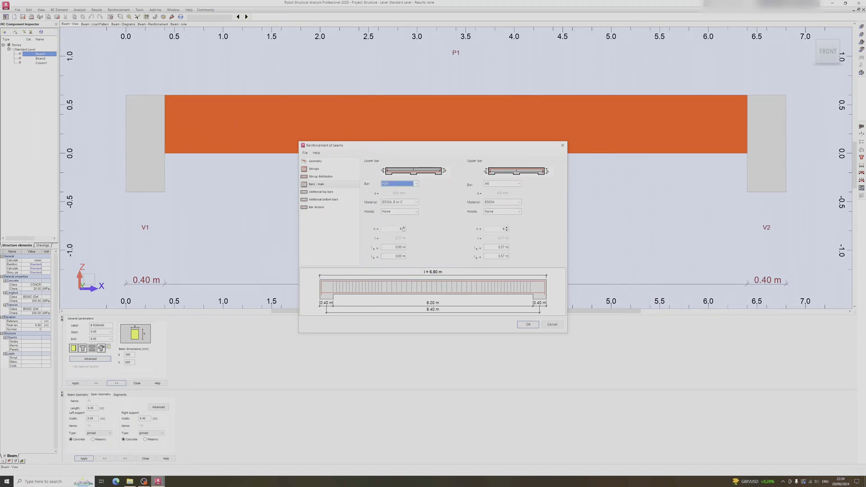
click(404, 228)
click(518, 184)
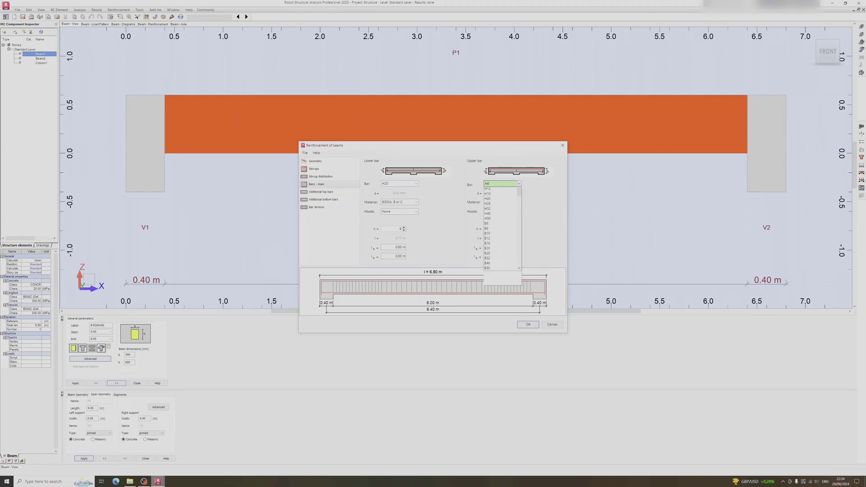
scroll(505, 222, down, 2)
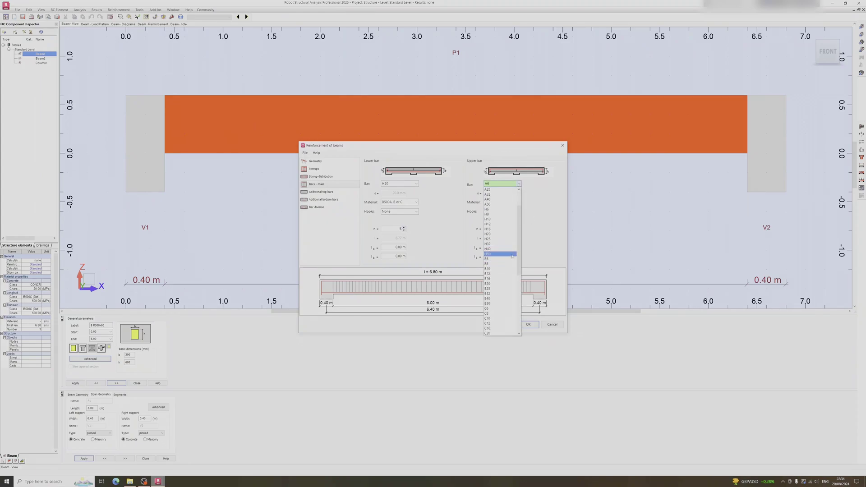
click(504, 235)
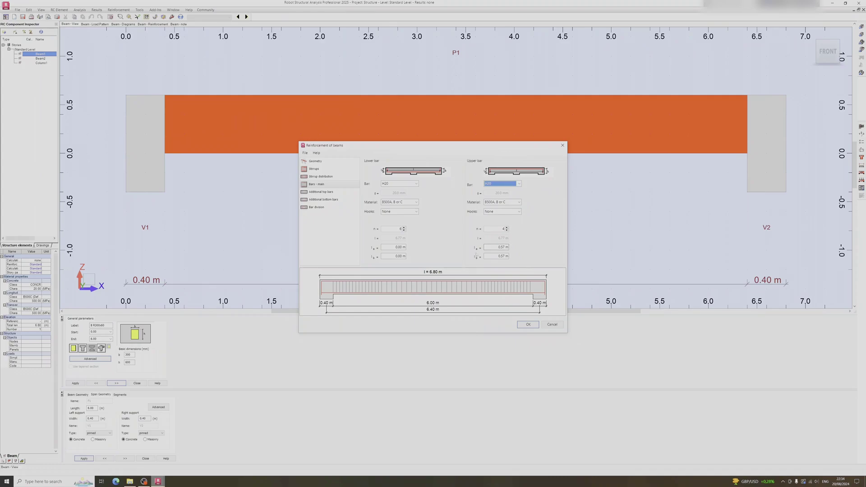
click(502, 247)
text(0)
key(Tab)
text(0.6)
Step: Toggle the additional top-support and bottom-span bar options, leaving no extra bars added
click(325, 193)
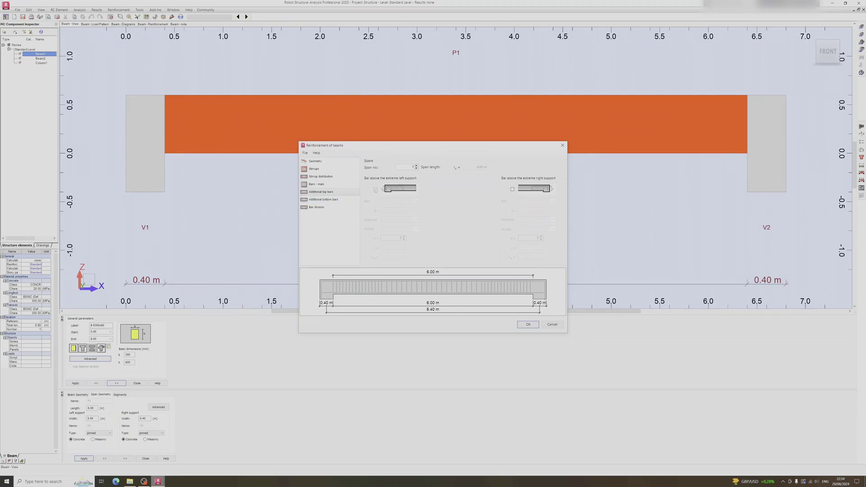
click(375, 190)
click(512, 189)
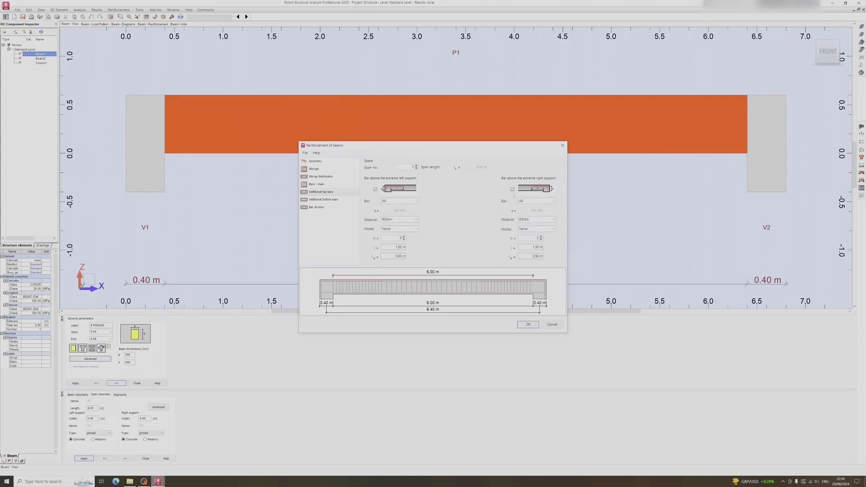
click(513, 189)
click(375, 189)
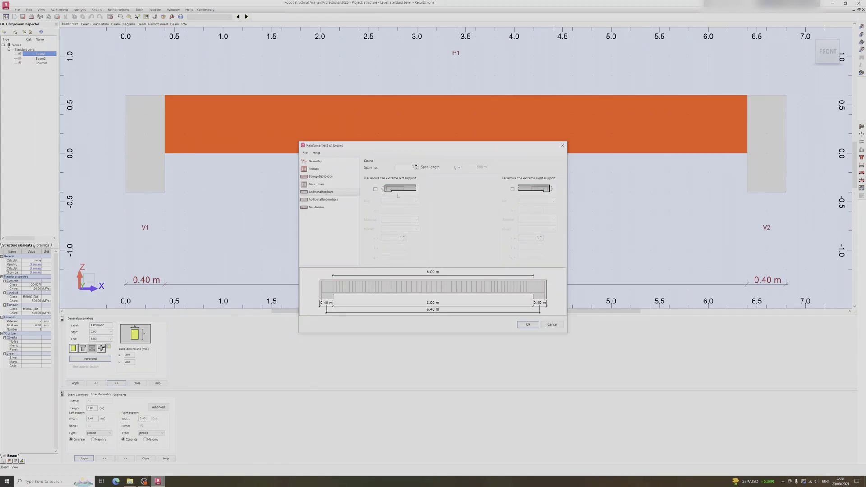
click(357, 201)
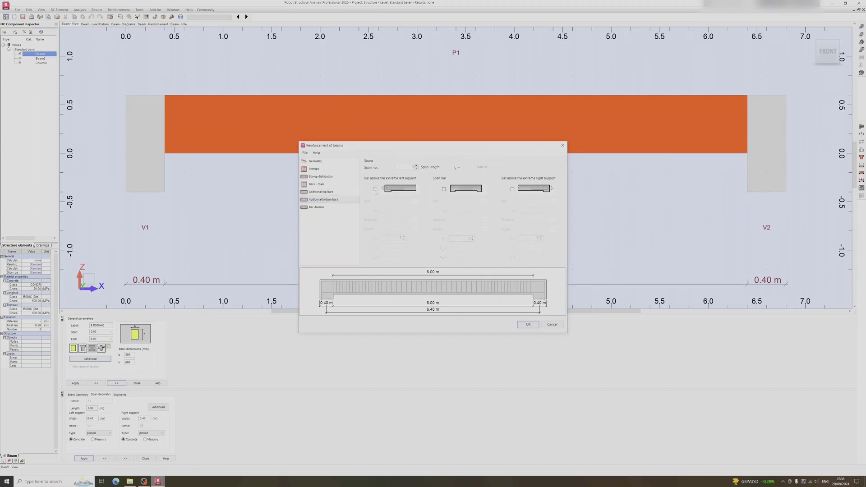
click(444, 189)
click(444, 189)
click(327, 207)
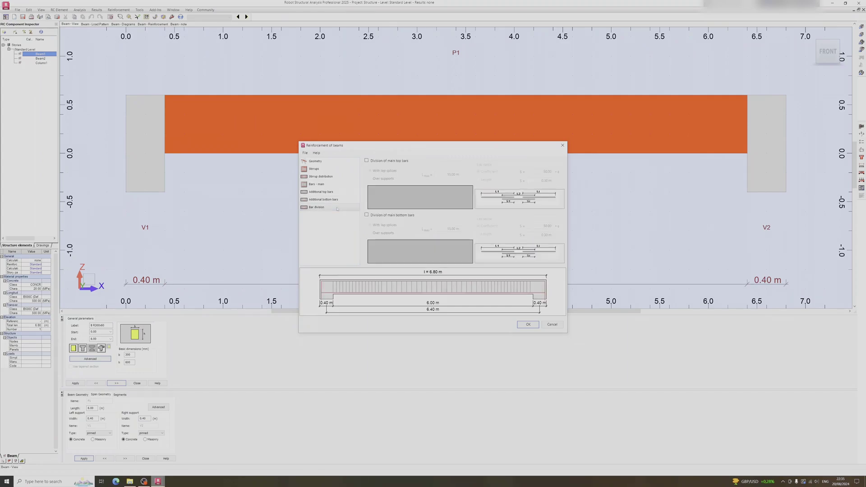
Step: Close the Calculation errors list and bring up Story Parameters for environment class and concrete age
click(337, 200)
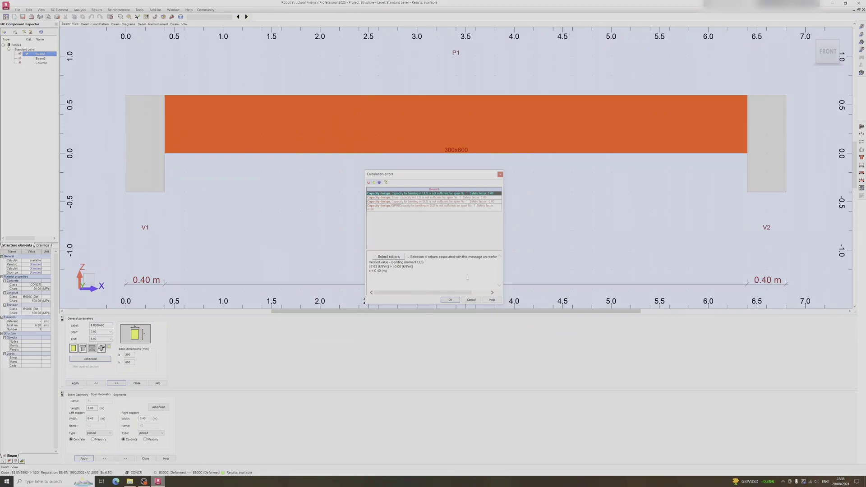
click(500, 174)
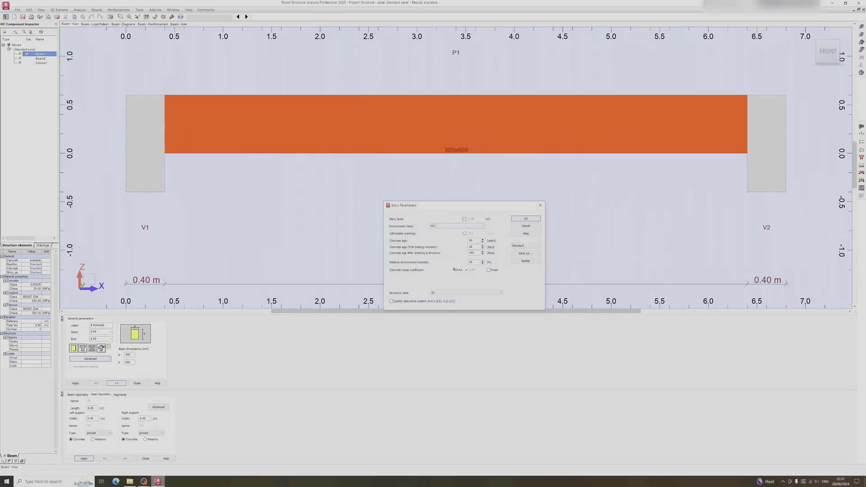
Step: Set the story environment class to XC1 and confirm Story Parameters
click(434, 226)
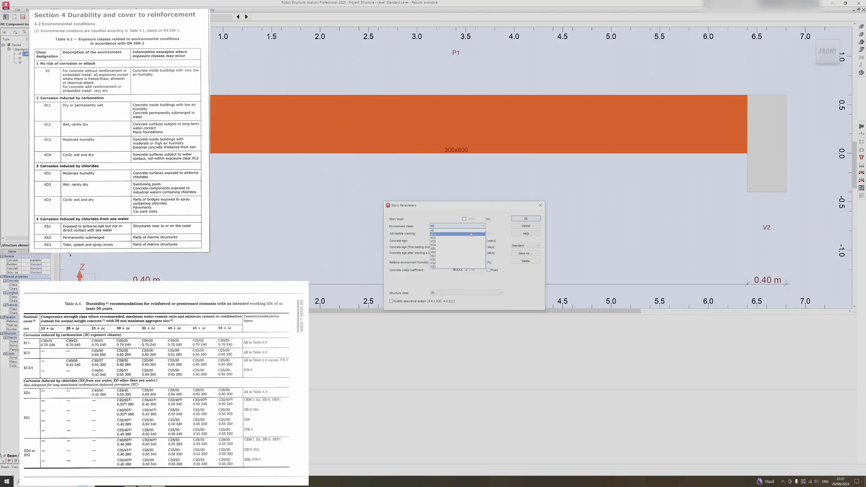
click(459, 234)
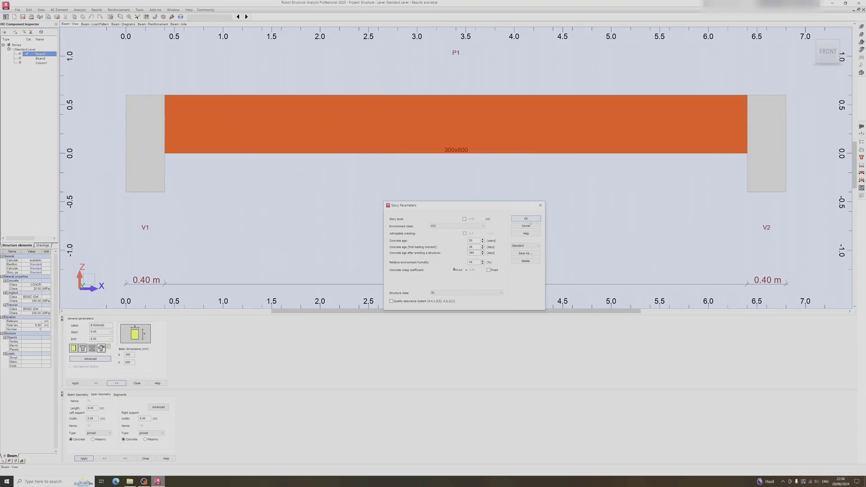
click(526, 219)
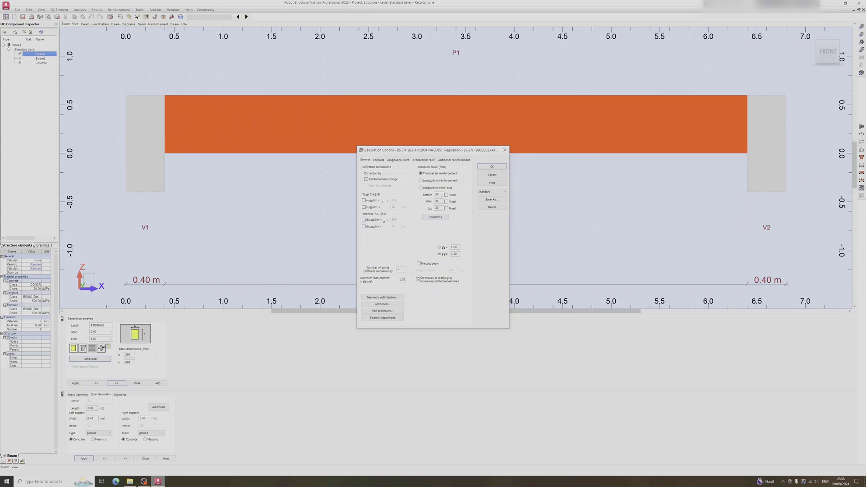
Step: Set concrete class C30 and keep B500C reinforcing steel in Calculation Options, then accept
click(384, 161)
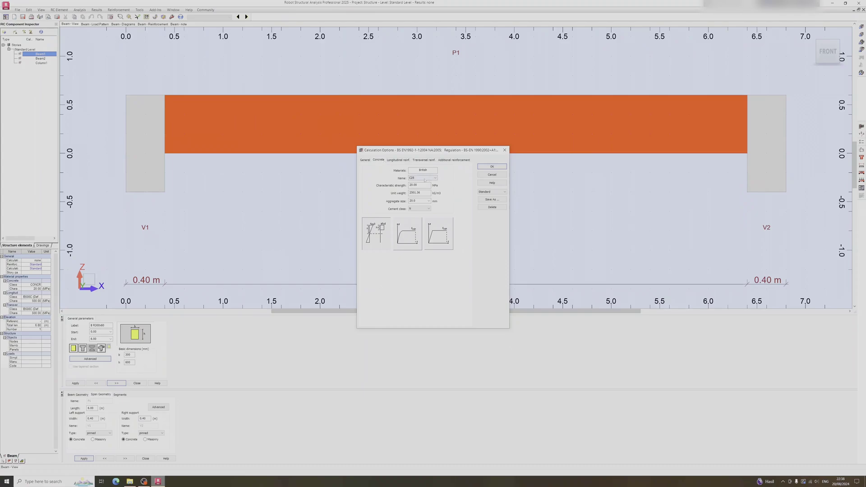
click(435, 179)
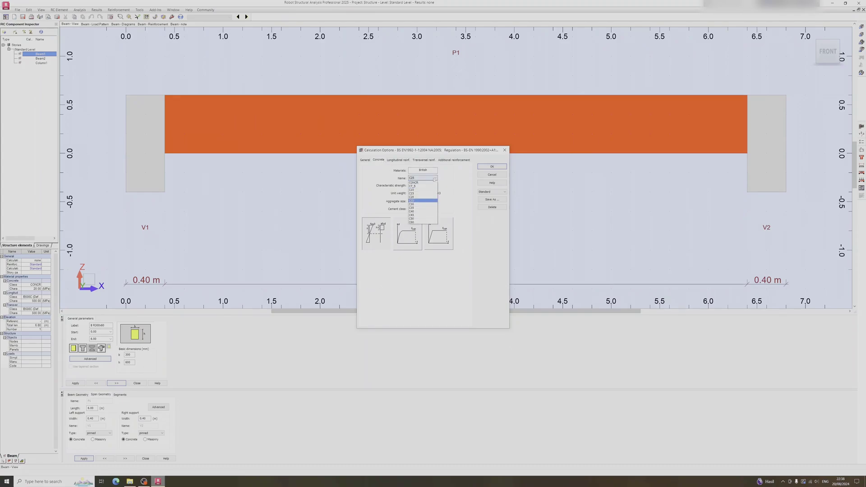
click(424, 202)
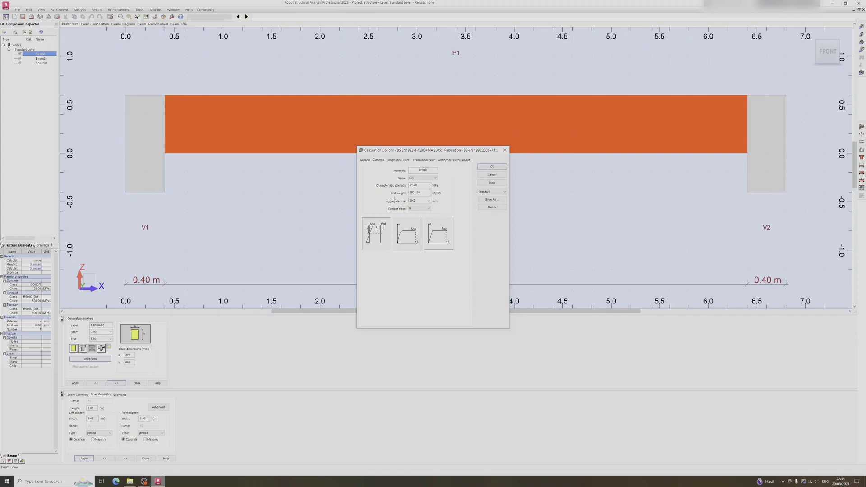
click(399, 161)
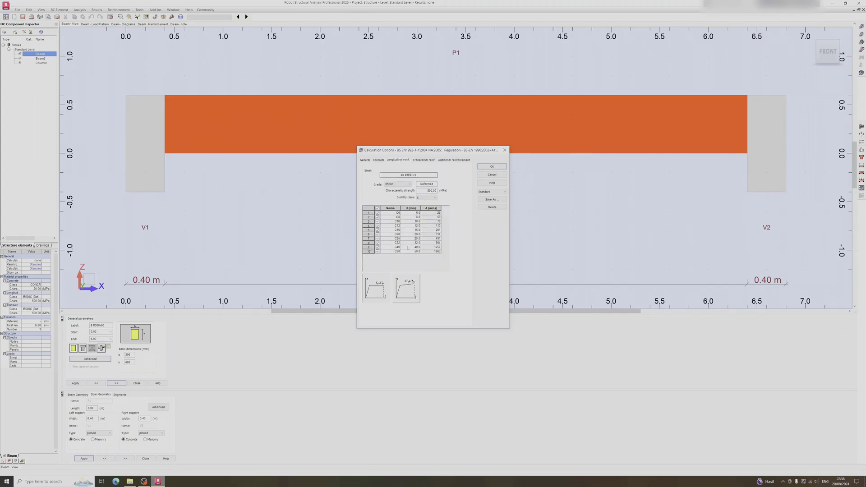
click(404, 185)
click(404, 185)
click(428, 161)
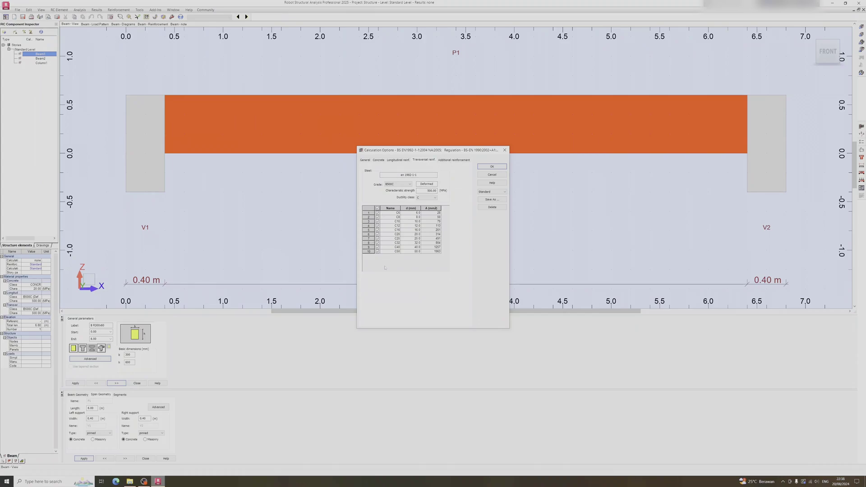
click(463, 161)
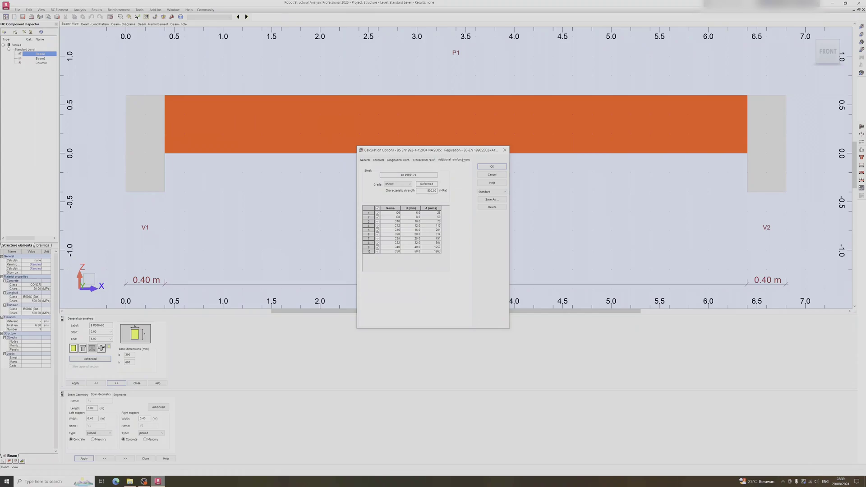
click(492, 166)
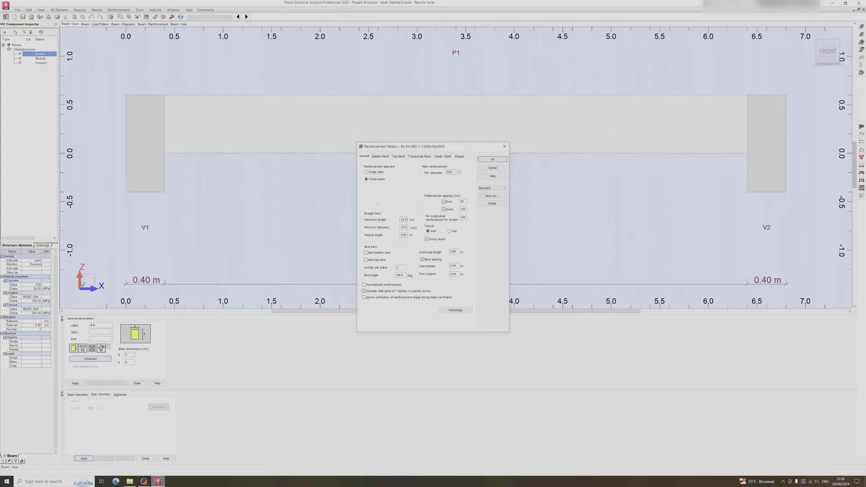
Step: Check the Bottom, Top, Transversal, Constr. Reinf. and Shapes pattern pages, then close Reinforcement Pattern
click(381, 156)
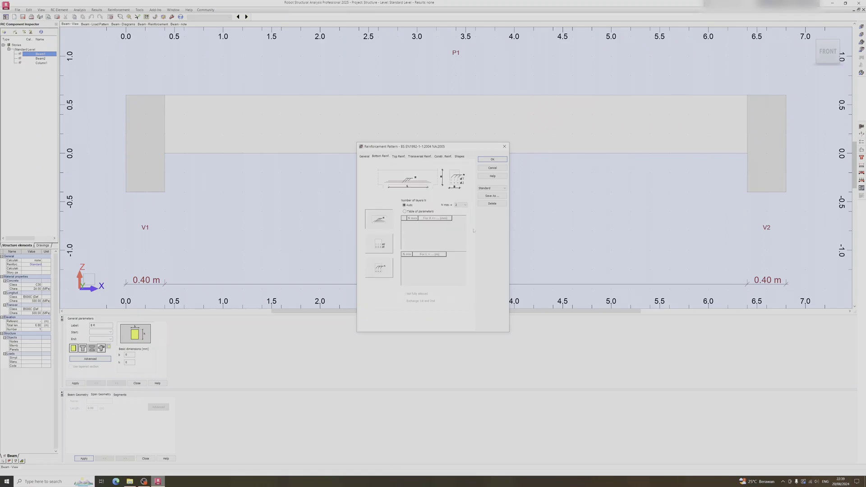
click(399, 156)
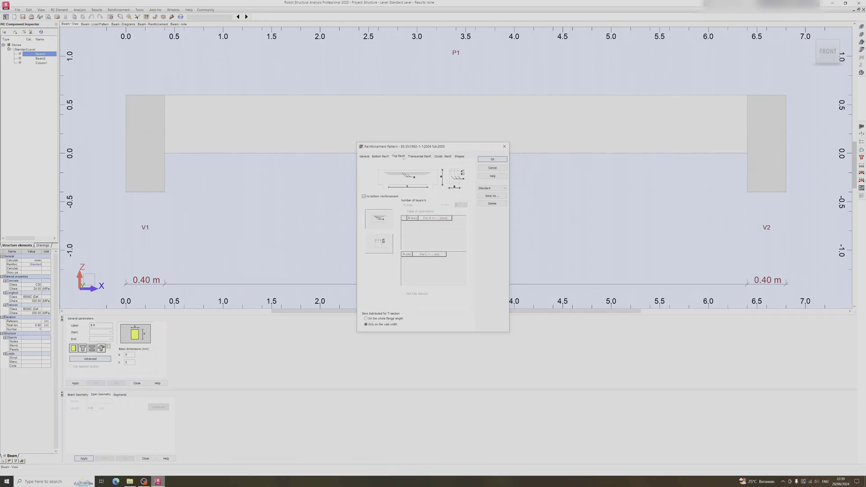
click(419, 157)
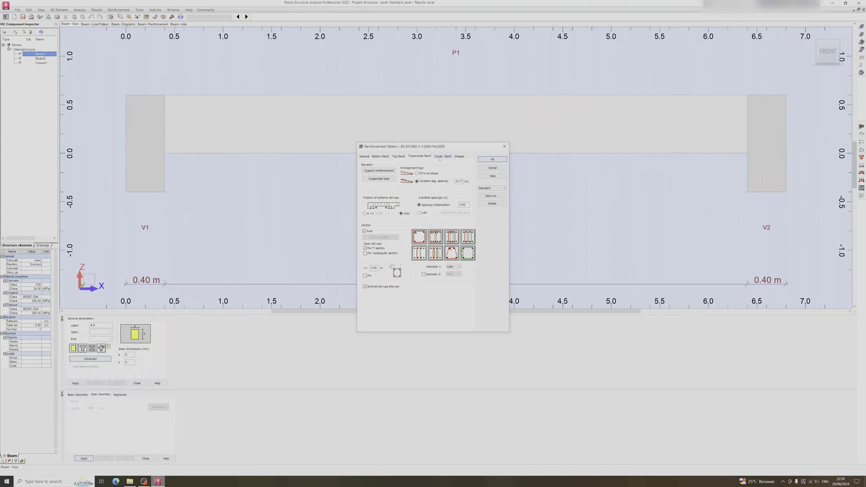
click(441, 156)
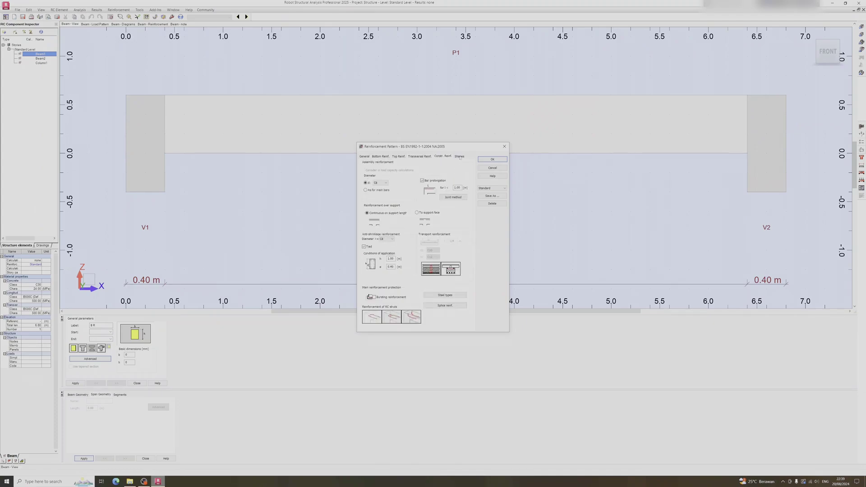
click(460, 156)
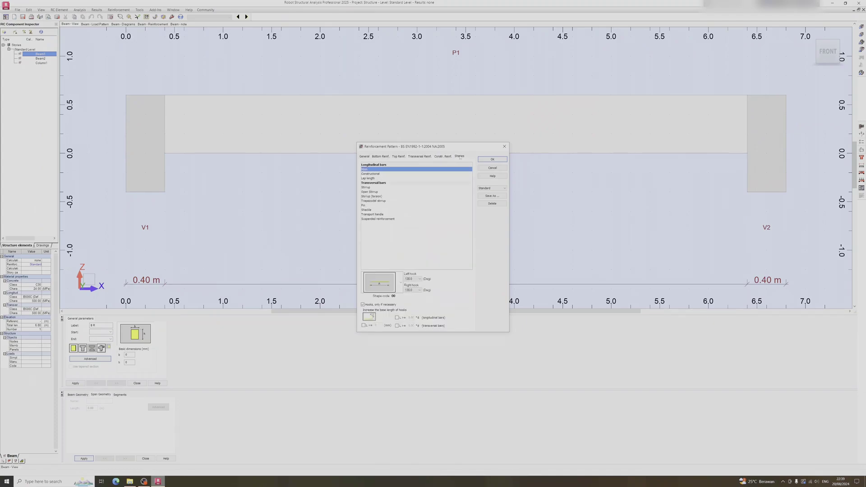
click(505, 147)
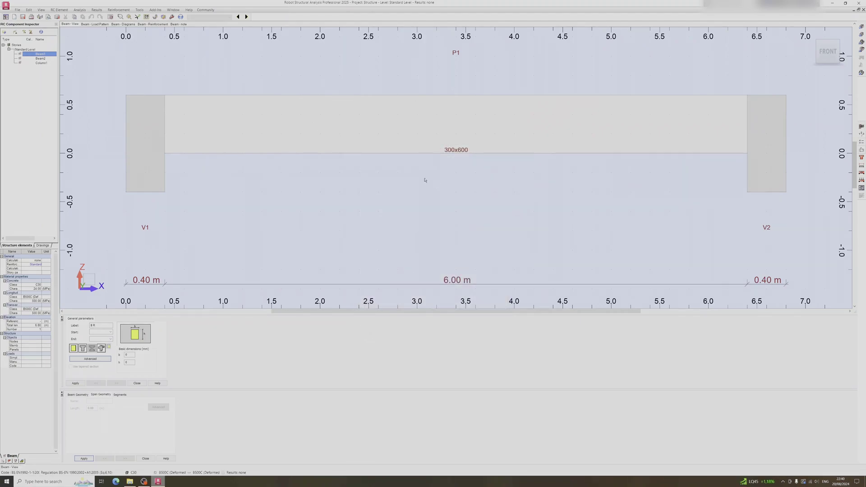
Step: Delete the WALL1 load and add a 20 kN/m uniform dead load to the beam
click(288, 154)
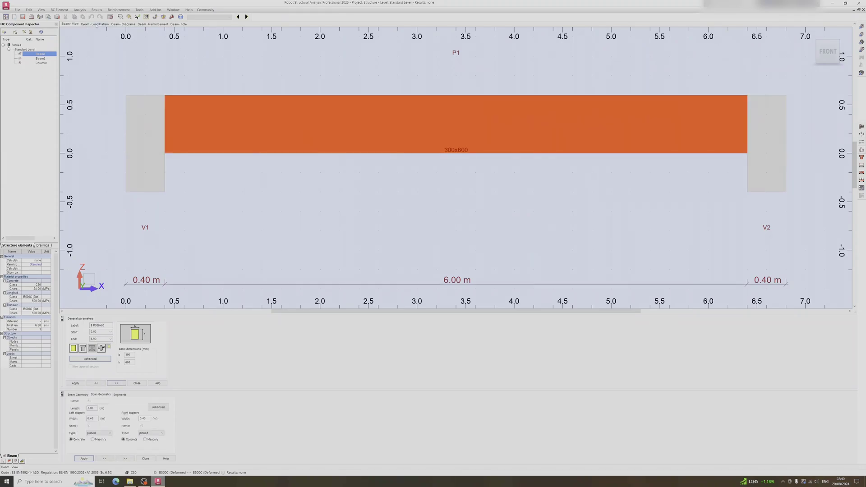
click(93, 25)
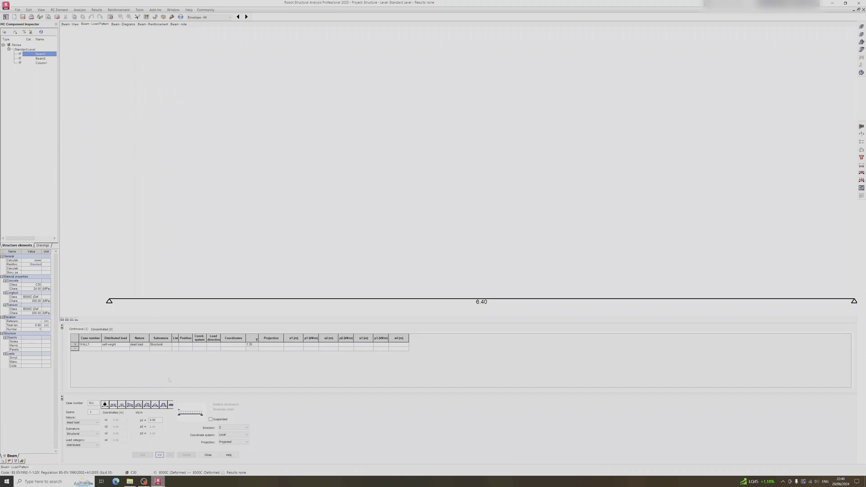
click(74, 345)
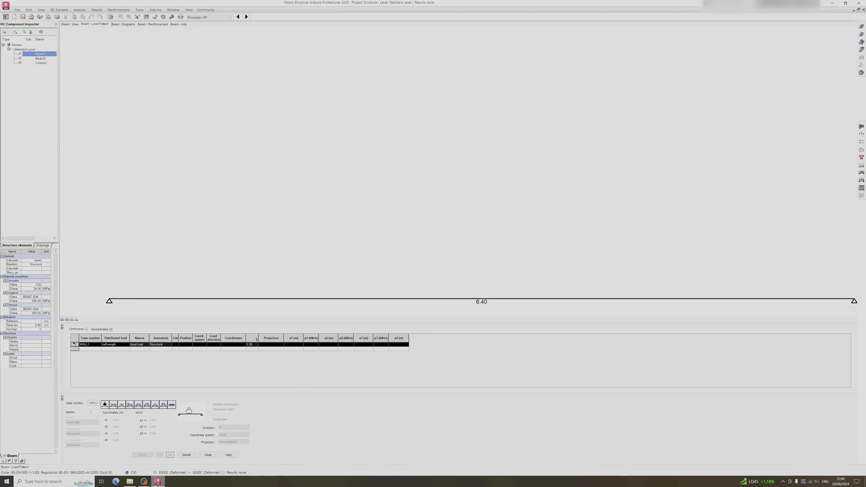
key(Delete)
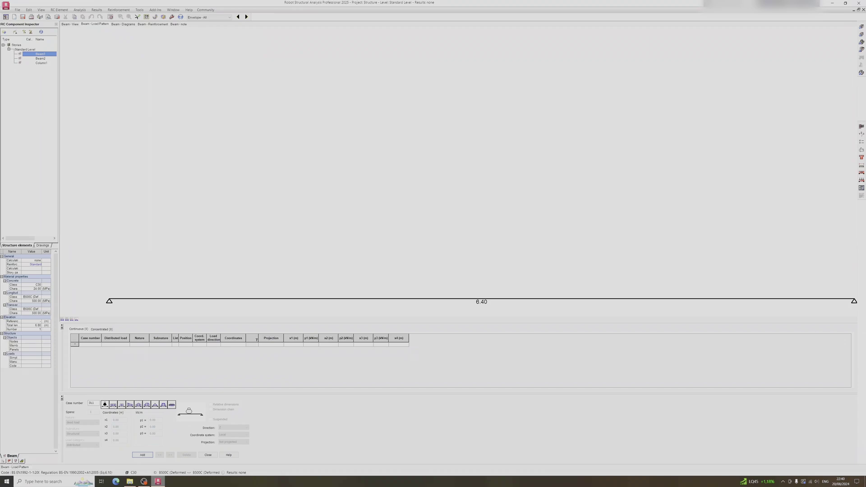
text(20)
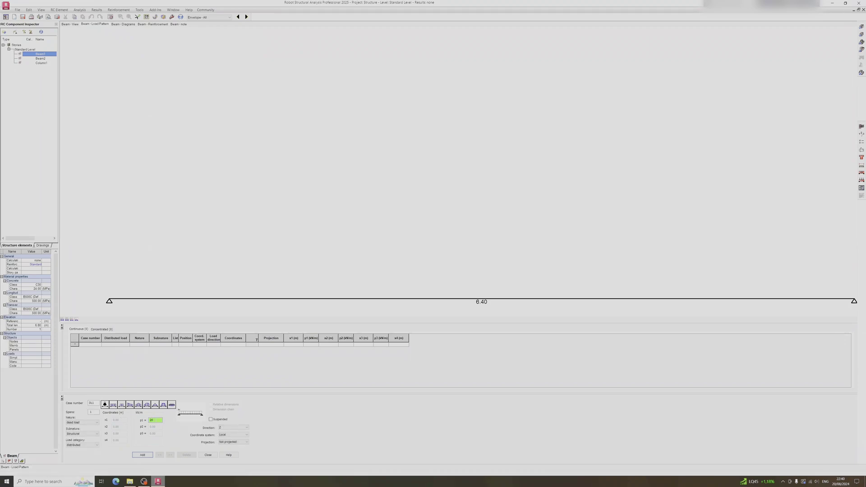
click(142, 454)
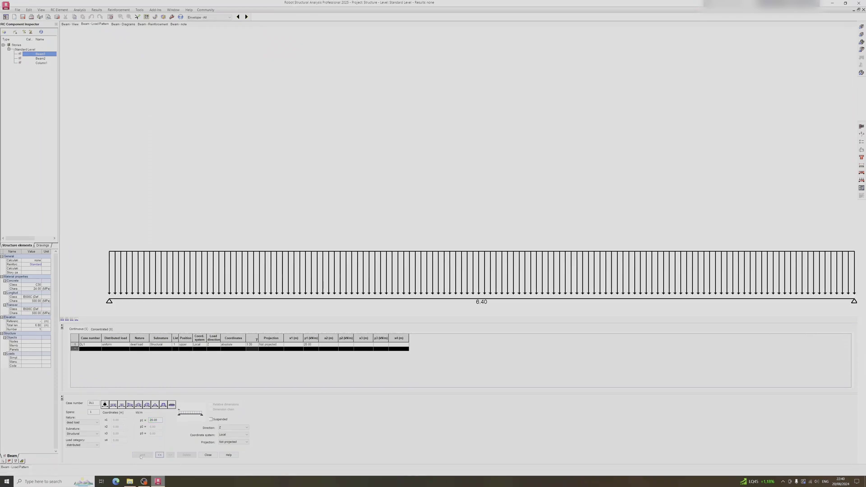
Step: Add a uniform live load with p1 = 3 along the beam
click(79, 426)
click(79, 431)
double_click(154, 419)
text(32)
click(146, 455)
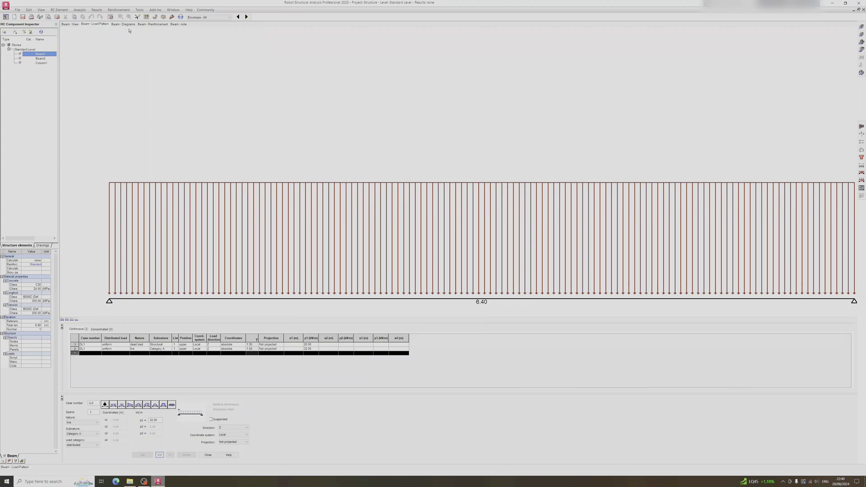
click(123, 24)
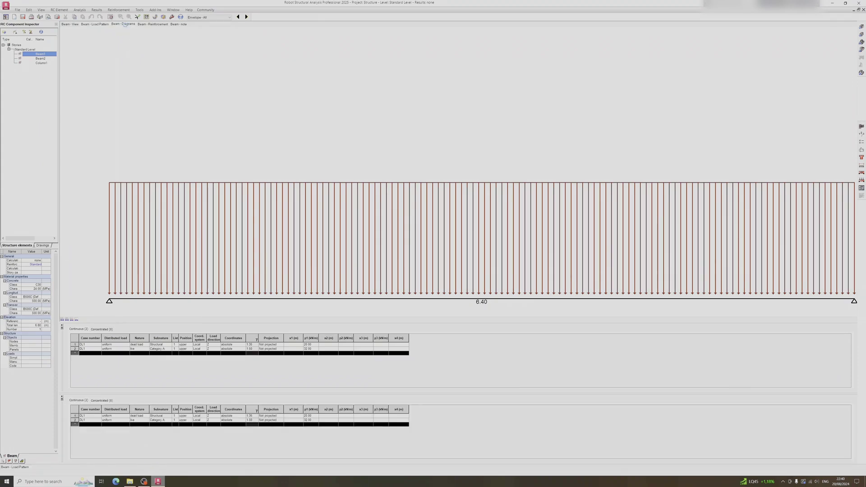
Step: Inspect the calculated 3D reinforcement cage, select a main bottom bar, then clear the selection
click(147, 25)
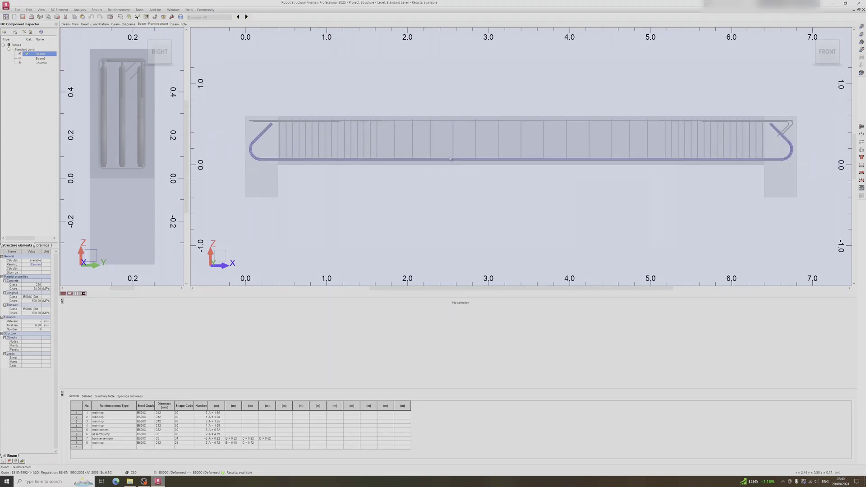
scroll(448, 159, down, 1)
scroll(509, 123, up, 5)
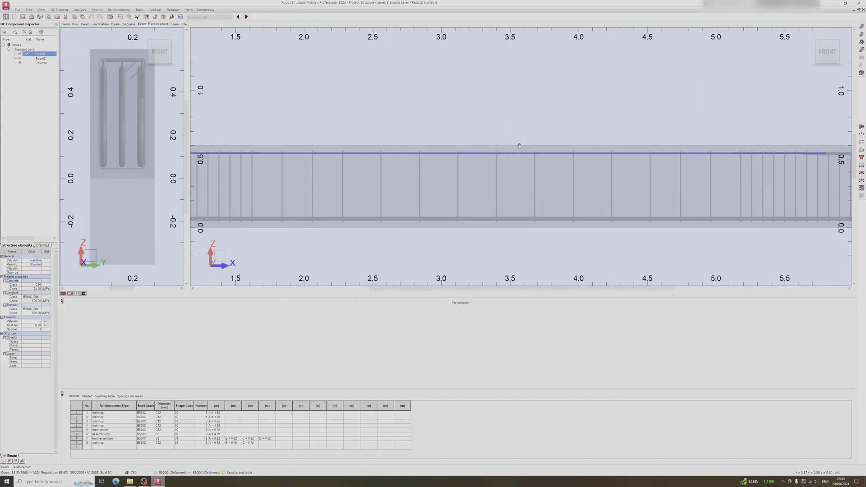
scroll(511, 147, down, 3)
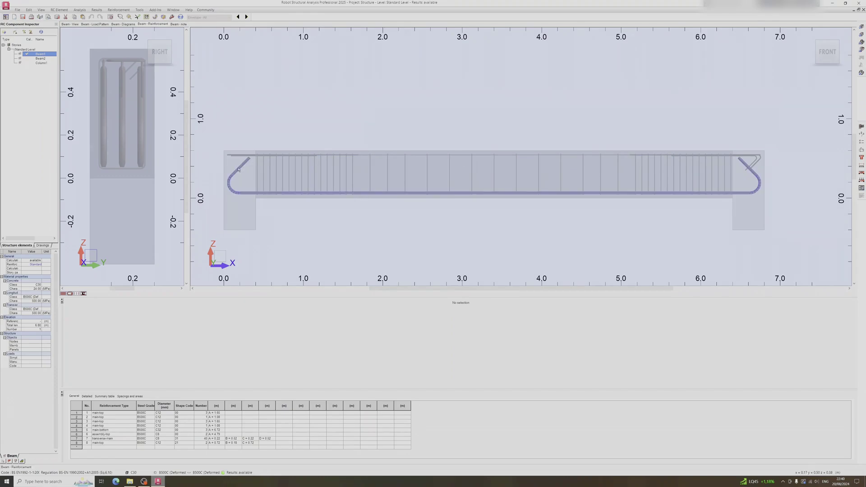
shift+middle_drag(304, 207, 398, 248)
scroll(368, 248, up, 5)
click(350, 240)
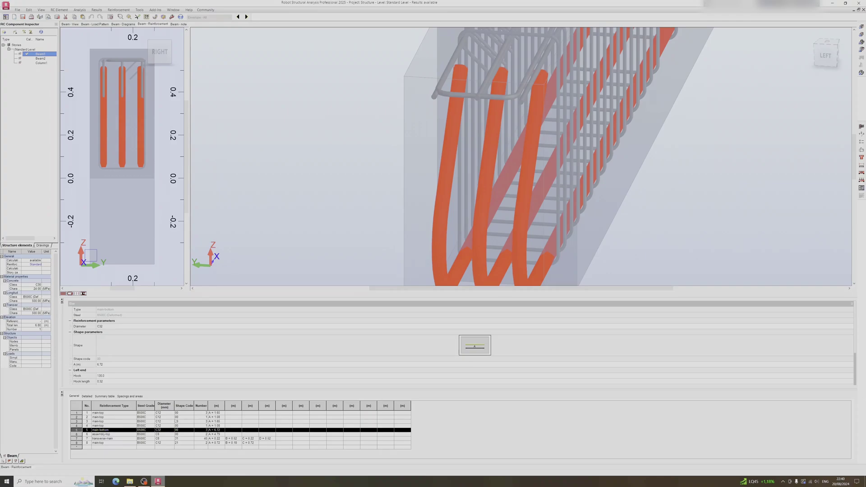
scroll(363, 194, down, 3)
click(258, 92)
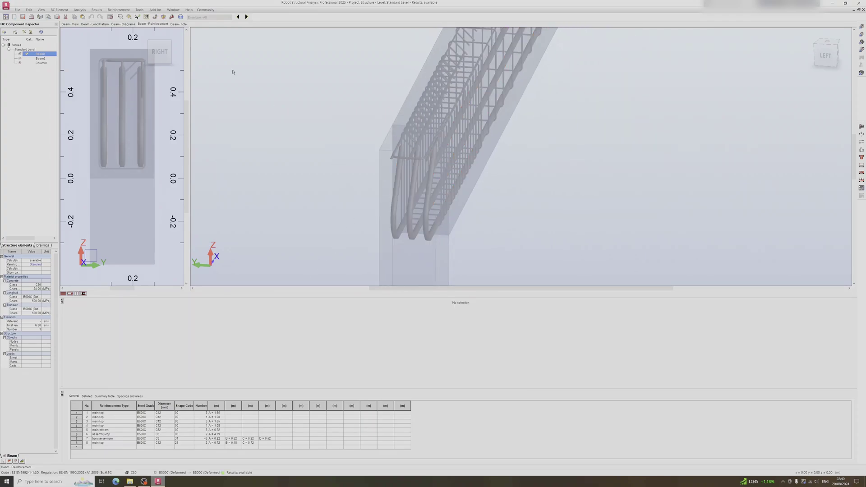
scroll(551, 162, down, 2)
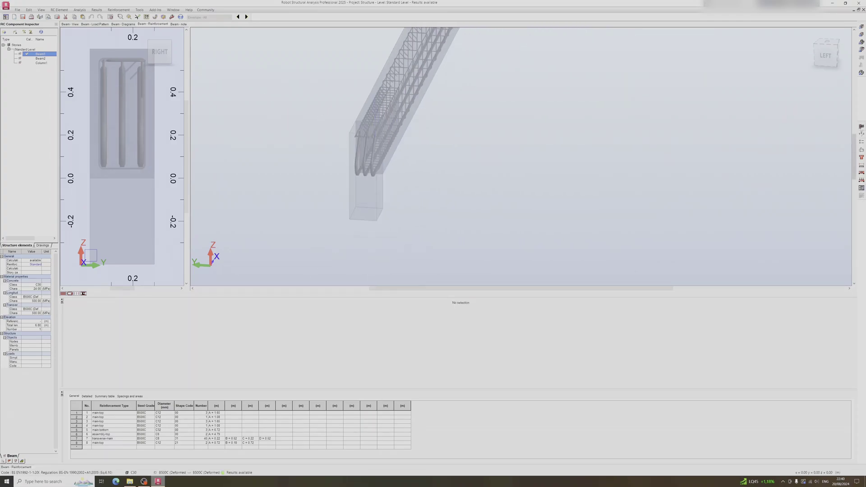
Step: Review the stirrup, stirrup distribution and H20 main bar settings, then recalculate the beam reinforcement
click(315, 169)
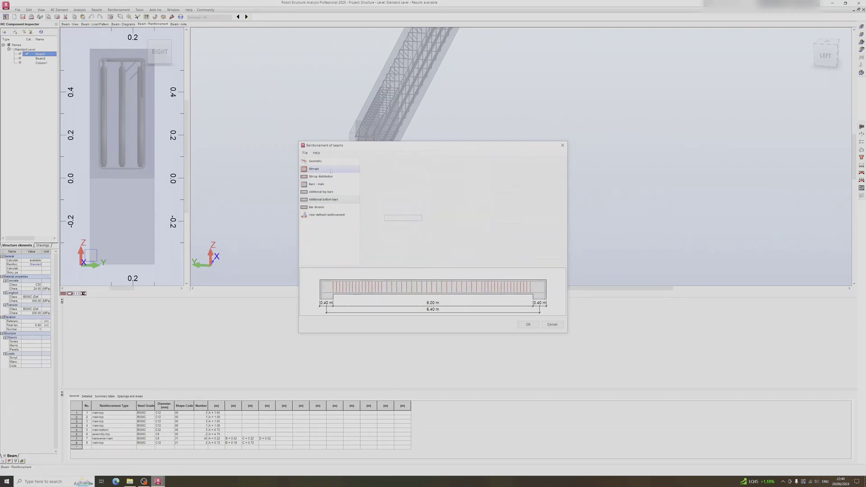
click(330, 177)
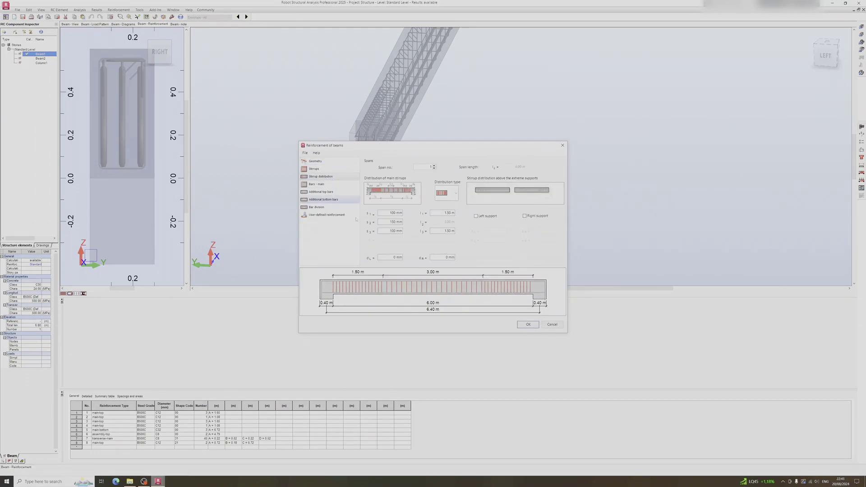
click(316, 184)
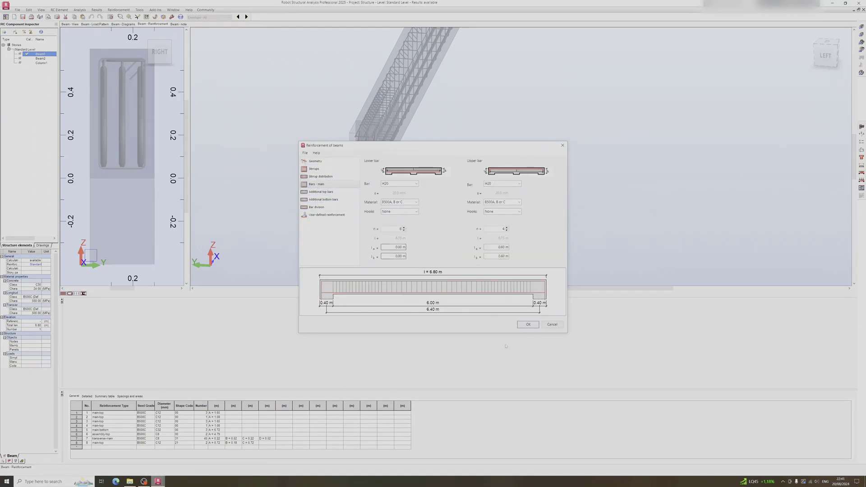
click(524, 324)
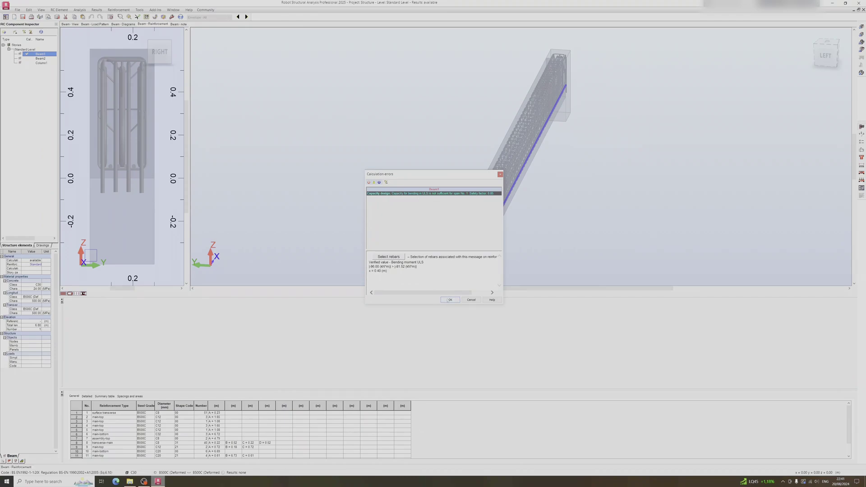
Step: Dismiss the capacity error, review the ULS moment diagrams and 3D cage, then open Calculations
click(447, 300)
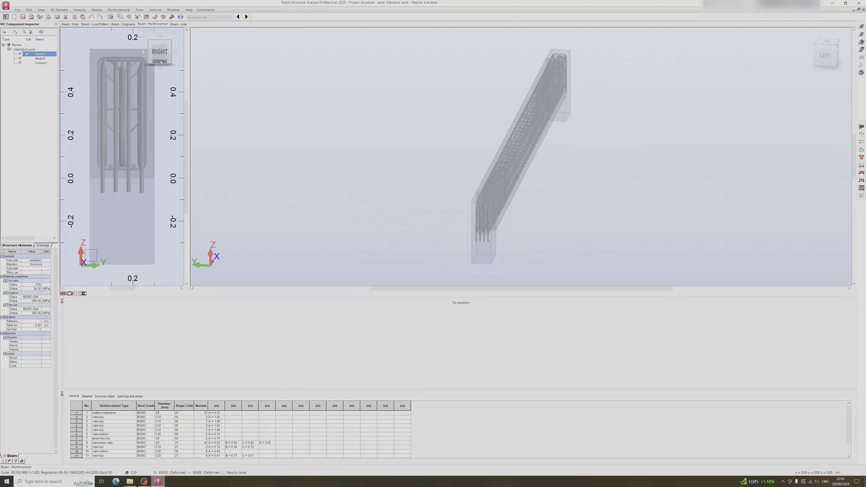
click(123, 24)
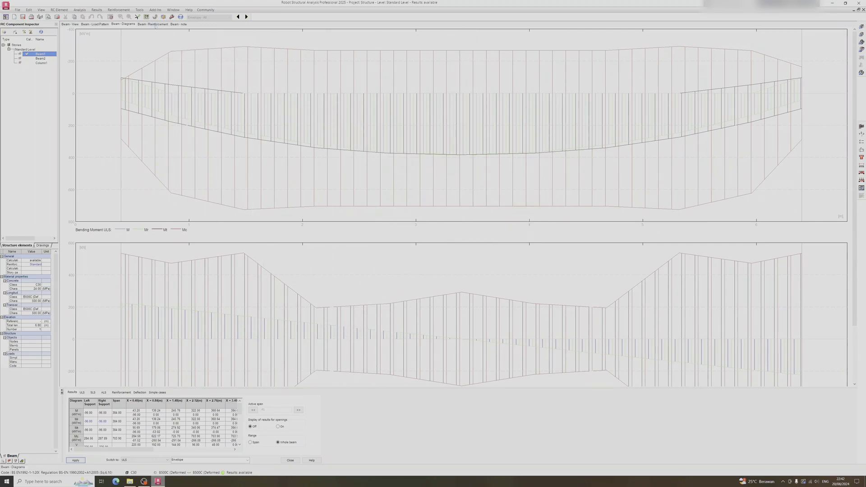
click(153, 23)
scroll(501, 185, up, 5)
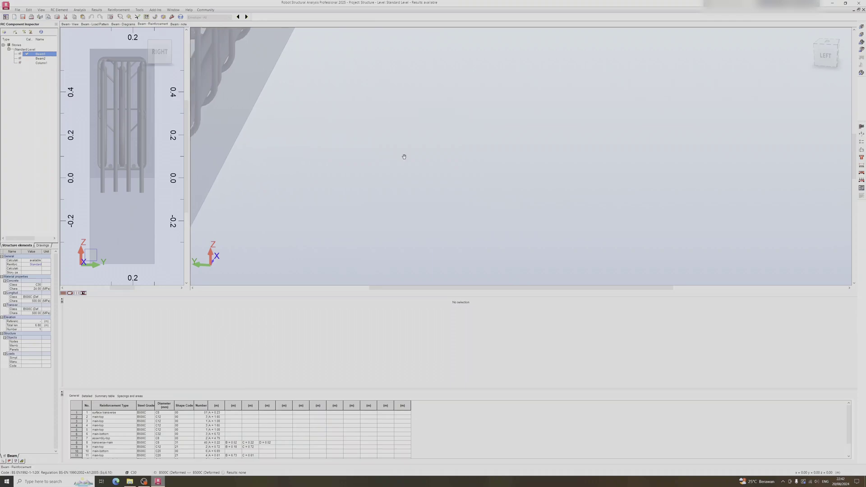
scroll(615, 170, down, 5)
scroll(600, 166, up, 4)
scroll(564, 169, down, 3)
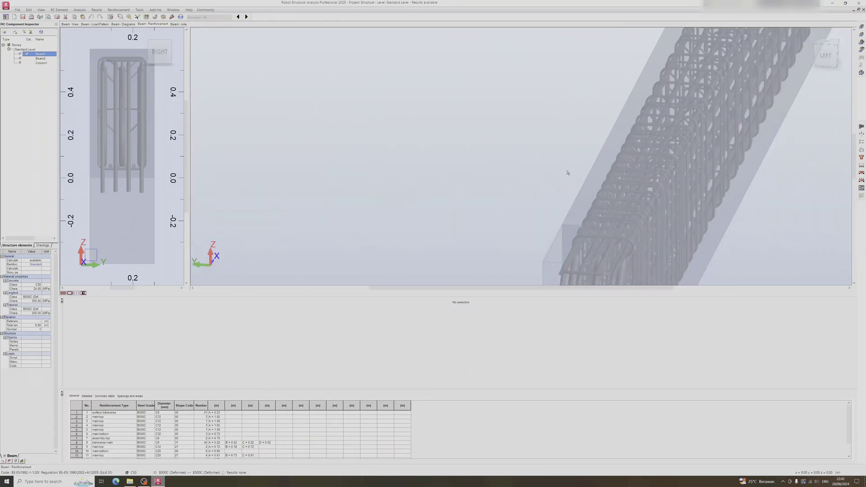
shift+middle_drag(624, 165, 573, 186)
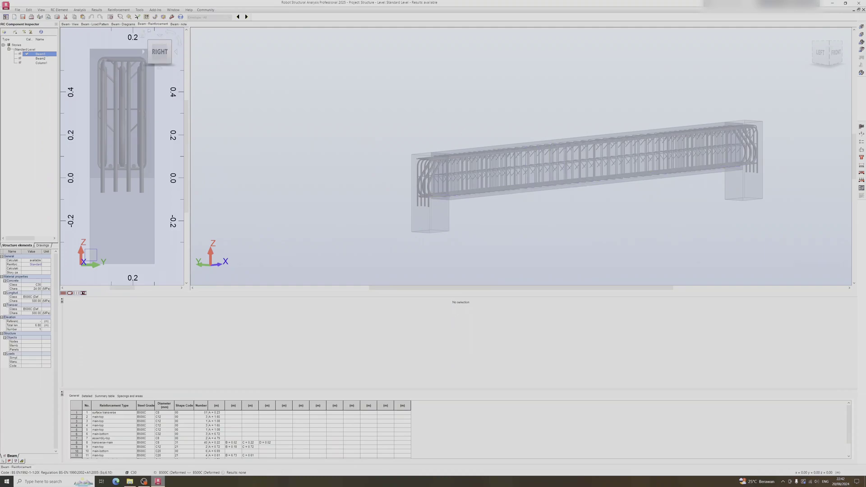
click(110, 17)
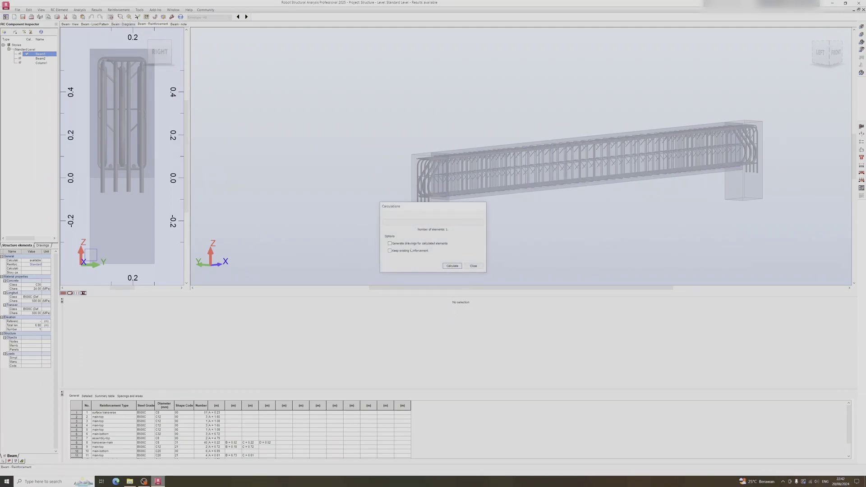
Step: Recalculate the beam, highlight the rebars tied to the bending-capacity error, then return to the diagrams
click(452, 266)
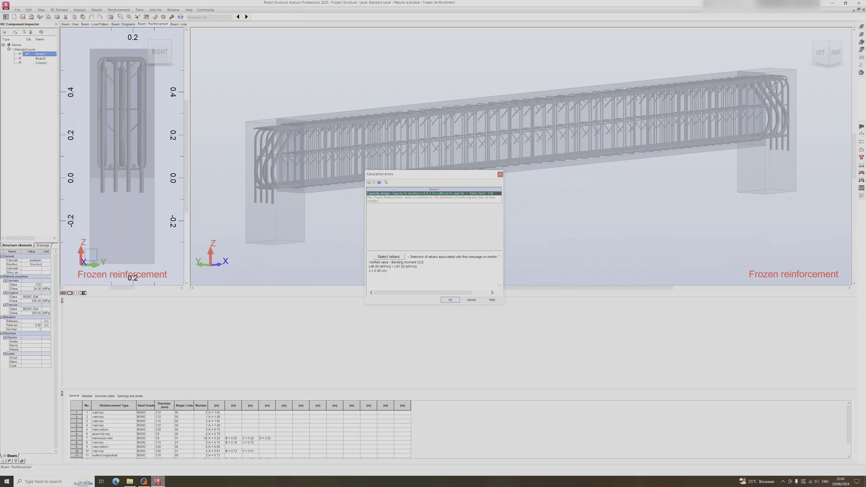
click(389, 257)
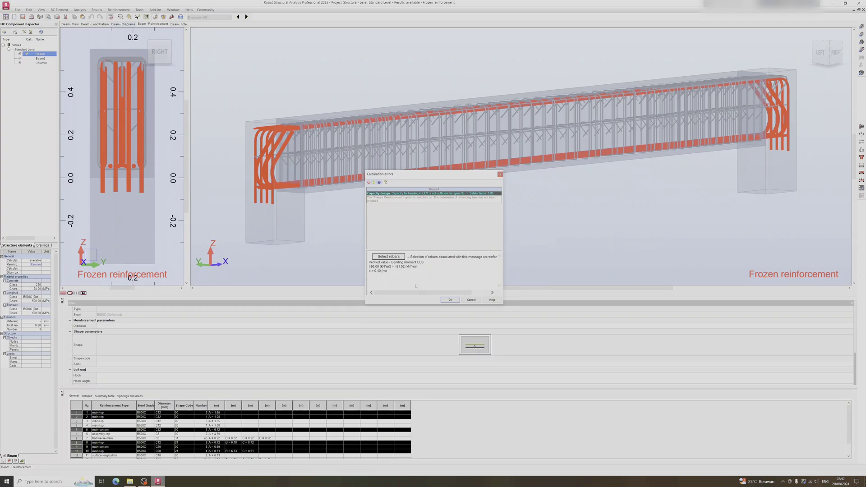
click(451, 300)
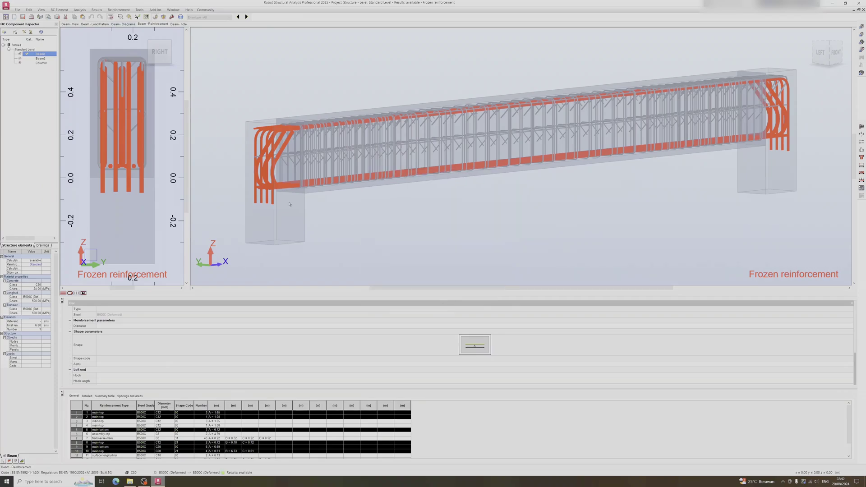
click(121, 24)
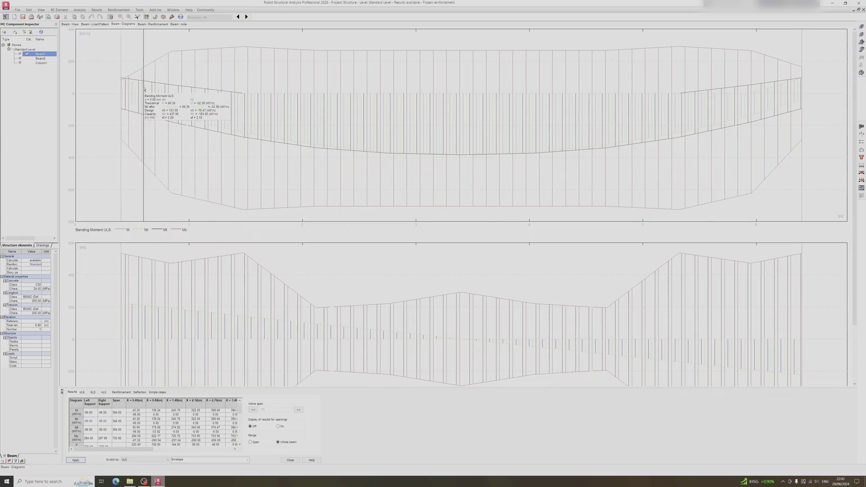
Step: Add H12 additional top bars over both the left and right supports
click(148, 24)
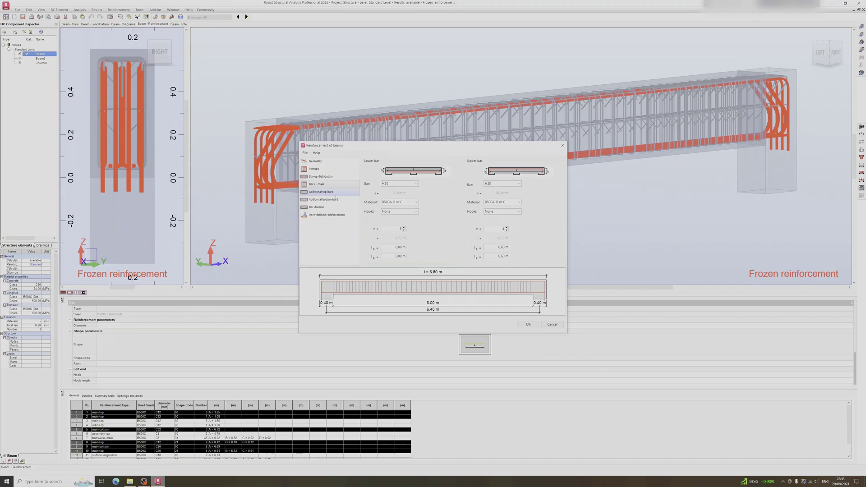
click(336, 196)
click(376, 190)
click(512, 189)
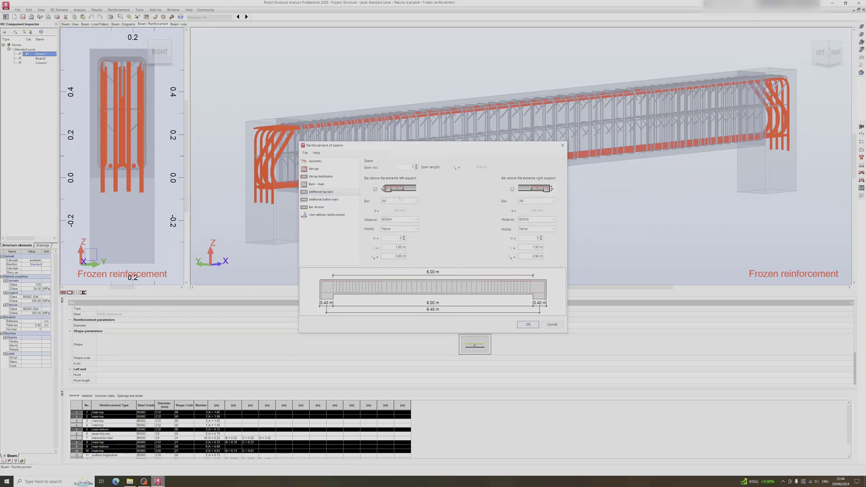
click(400, 200)
click(399, 271)
click(550, 203)
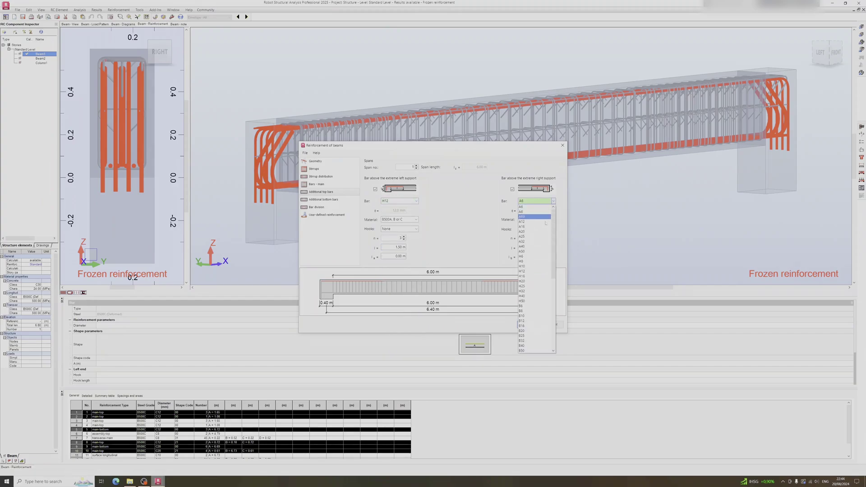
click(530, 272)
Step: Recalculate the beam and dismiss the remaining bending-capacity error
click(528, 325)
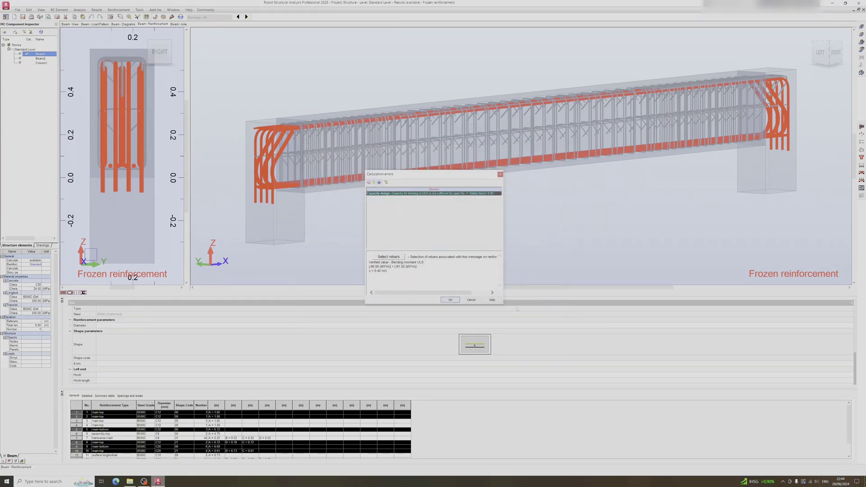
click(457, 301)
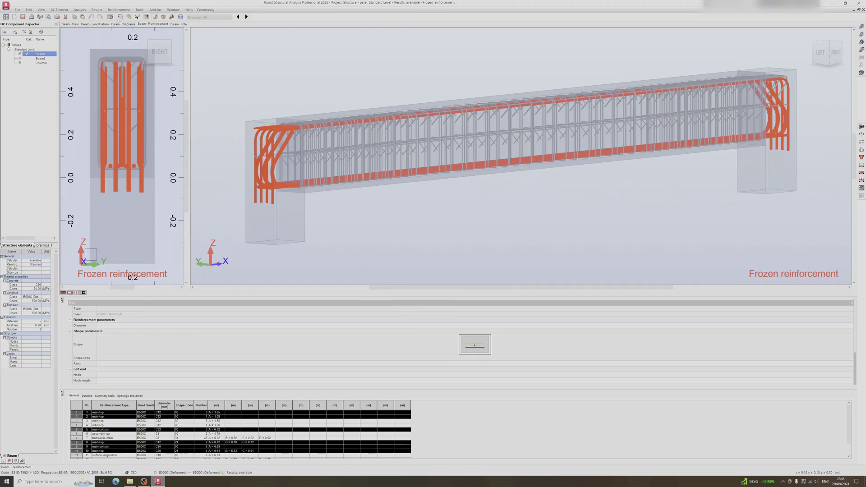
click(119, 10)
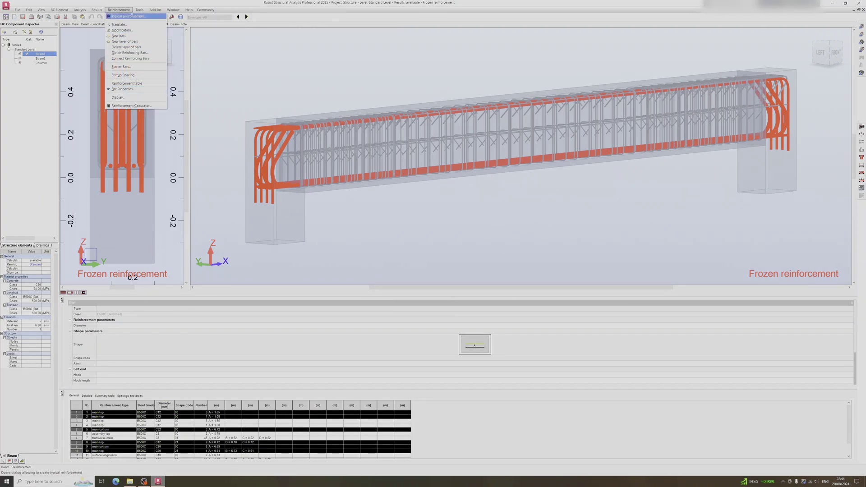
Step: Unfreeze the beam reinforcement and rerun the beam calculation
mouse_move(142, 10)
mouse_move(98, 10)
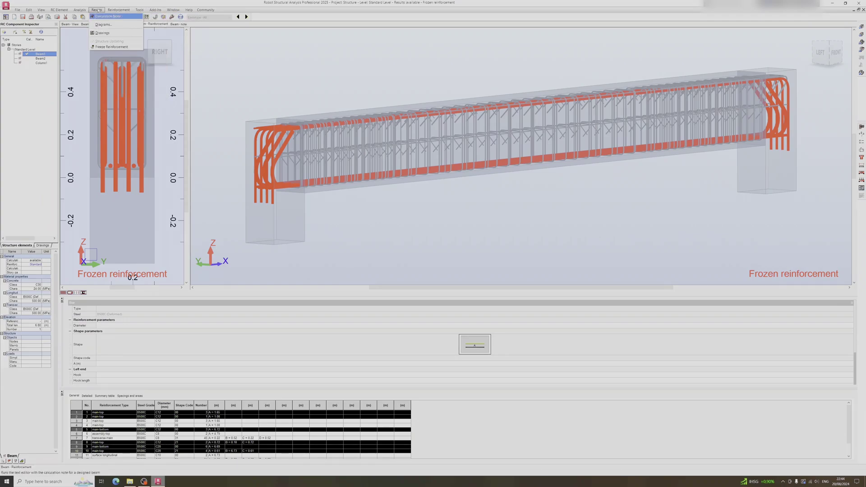
click(110, 46)
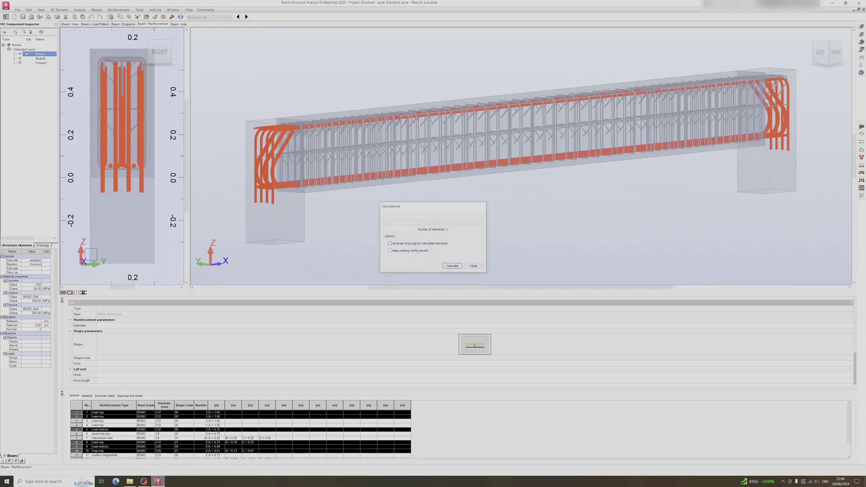
click(453, 267)
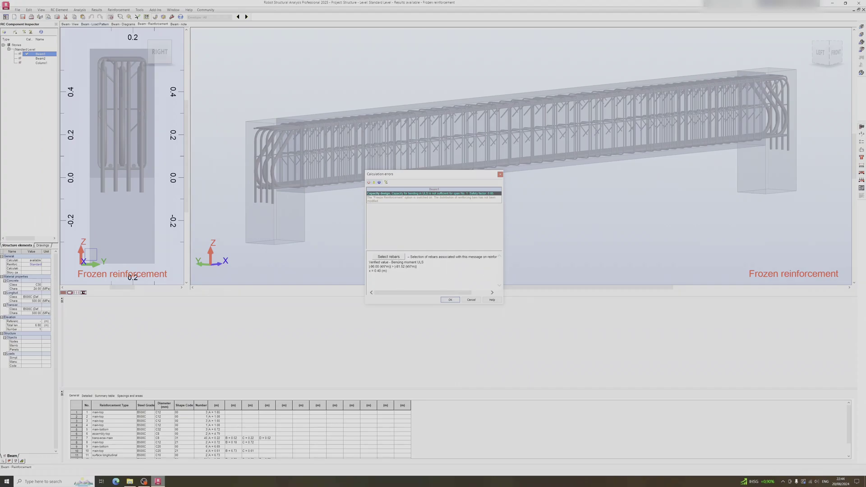
Step: Highlight the bars flagged by the capacity error, close the report, and show the bending-moment diagrams
click(389, 257)
click(450, 300)
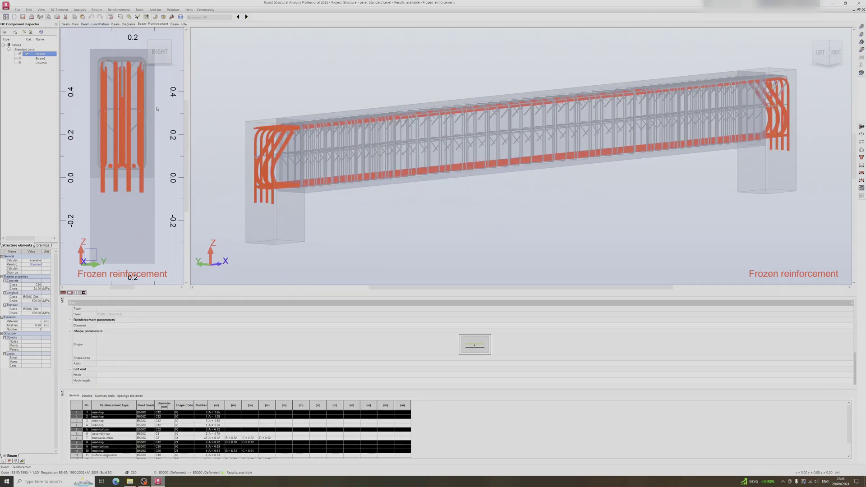
click(123, 24)
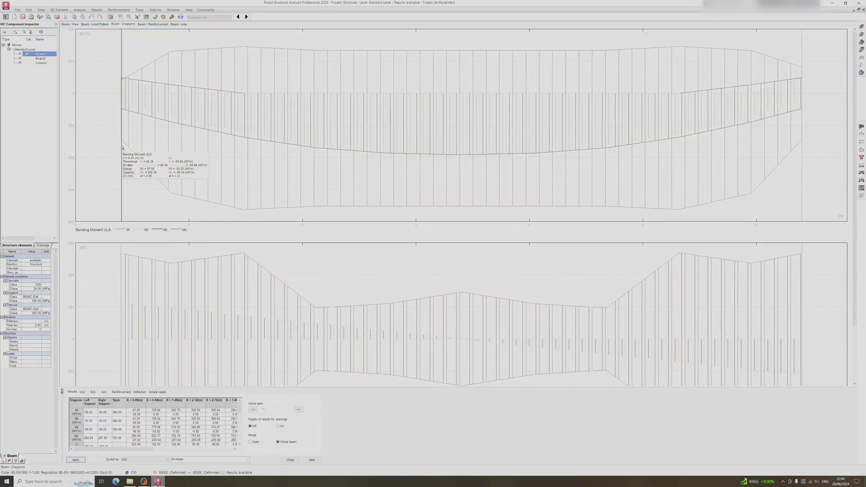
Step: Clear both 'Bar above support' top bars, recalculate the reinforcement, and dismiss the error report
click(153, 24)
double_click(402, 222)
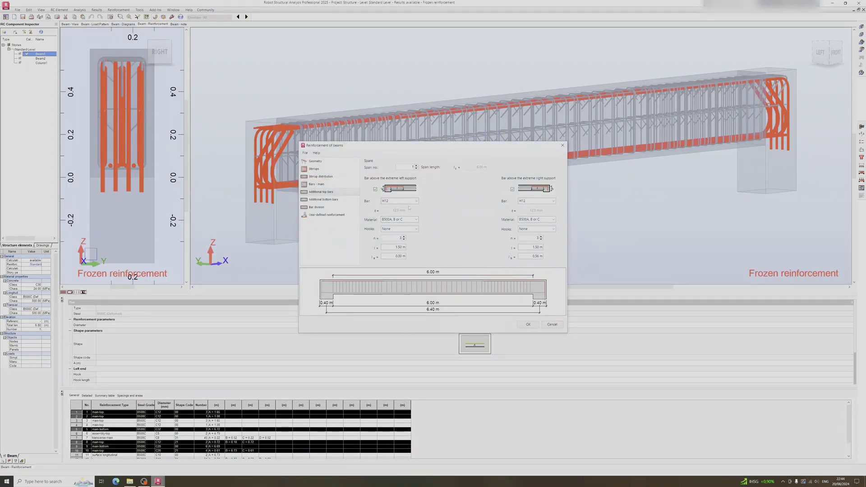
click(413, 201)
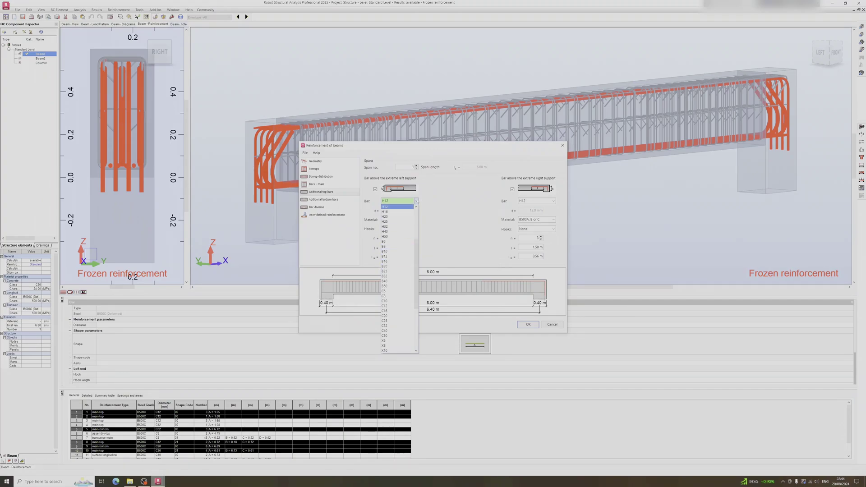
click(397, 206)
click(375, 189)
click(512, 189)
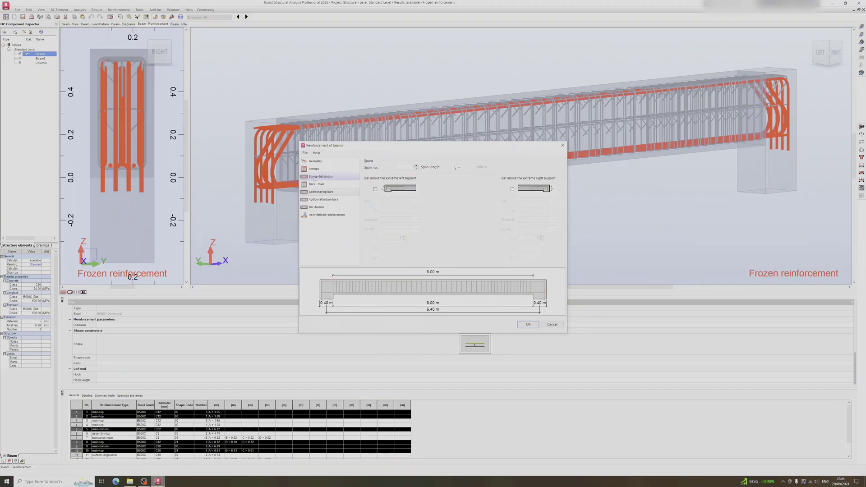
key(Up)
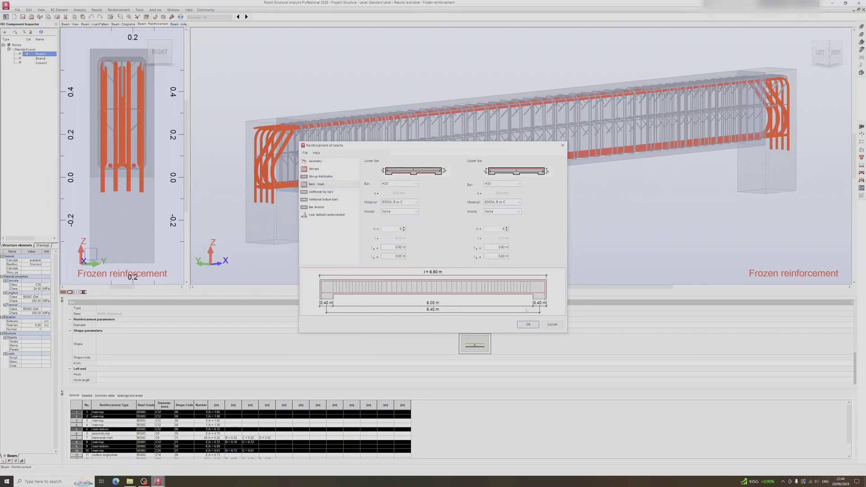
click(533, 327)
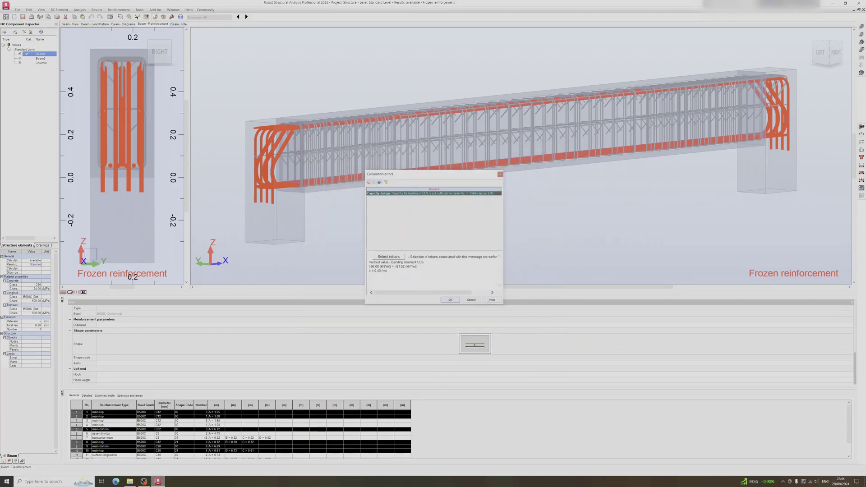
click(450, 300)
Step: Unfreeze the reinforcement, re-enable the right-support additional top bar, and recalculate the beam
click(96, 10)
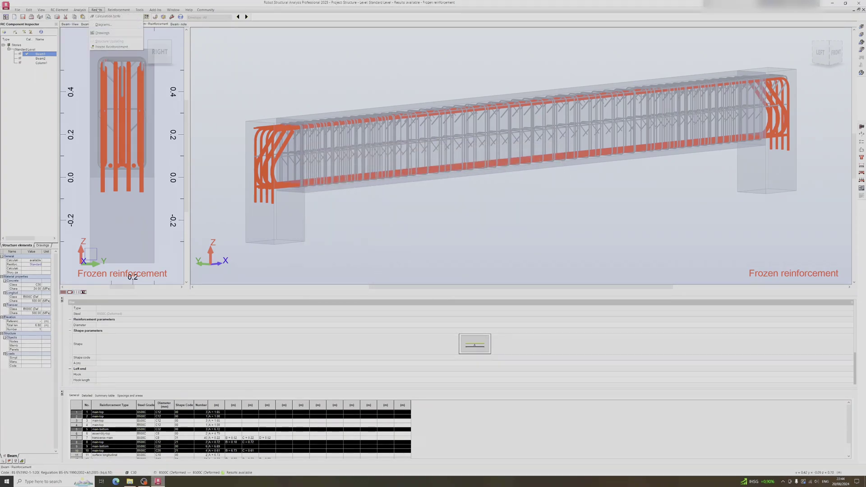
click(117, 41)
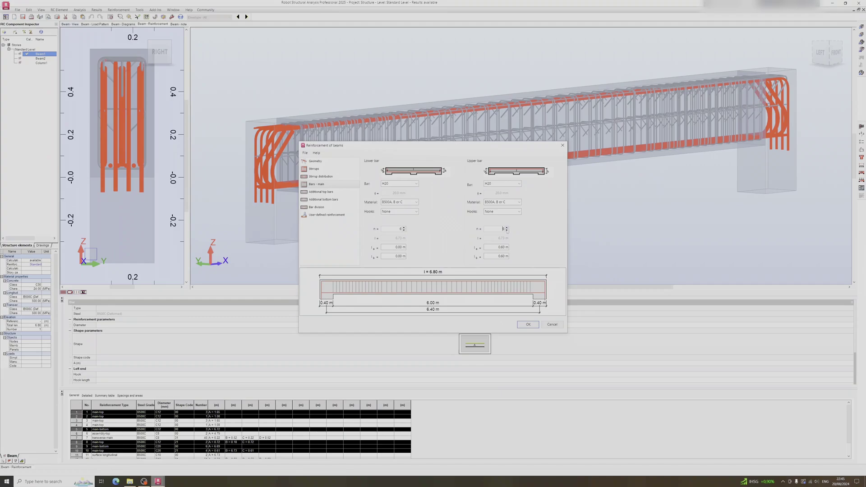
click(321, 192)
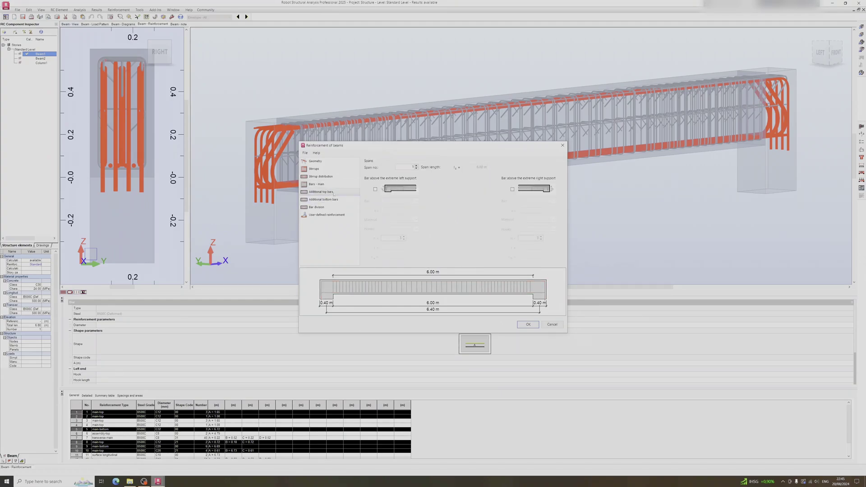
click(513, 189)
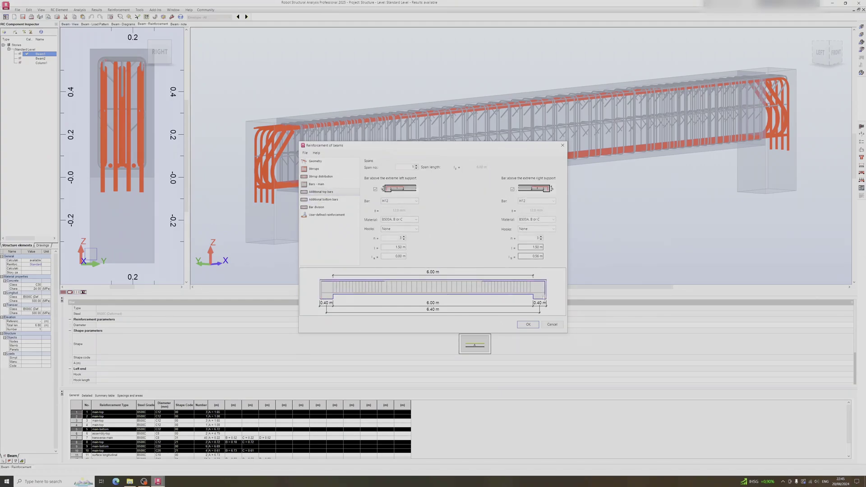
click(528, 324)
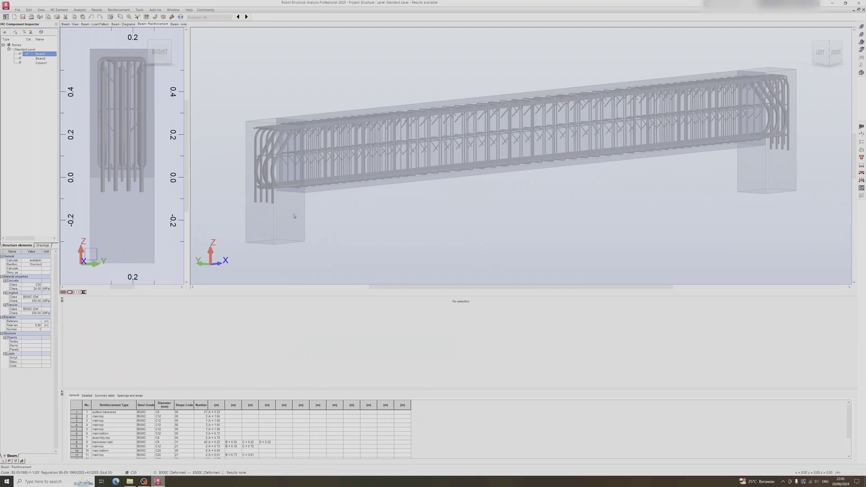
click(123, 24)
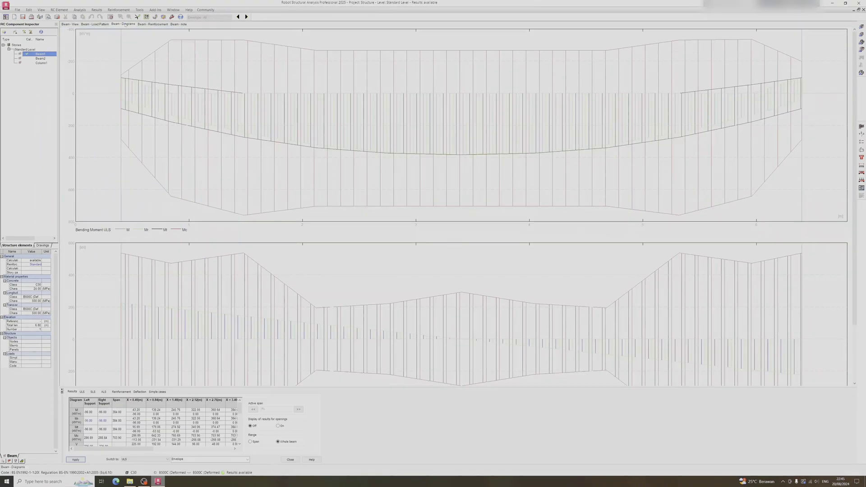
mouse_move(131, 105)
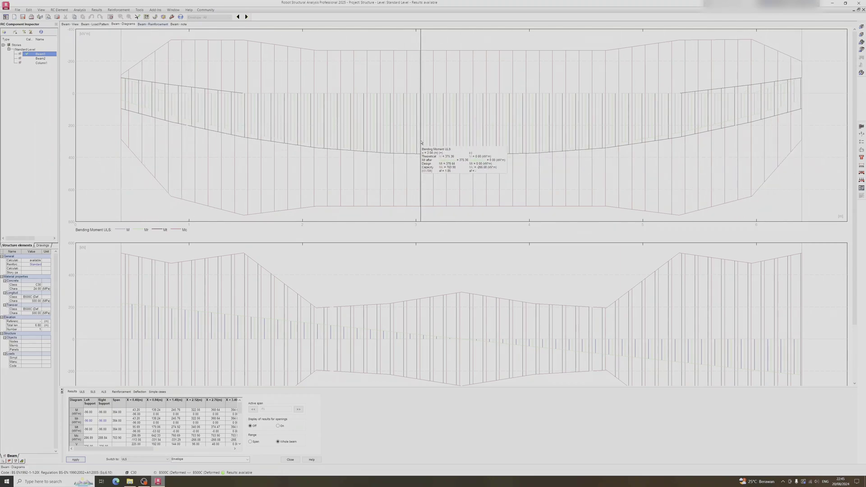
click(153, 23)
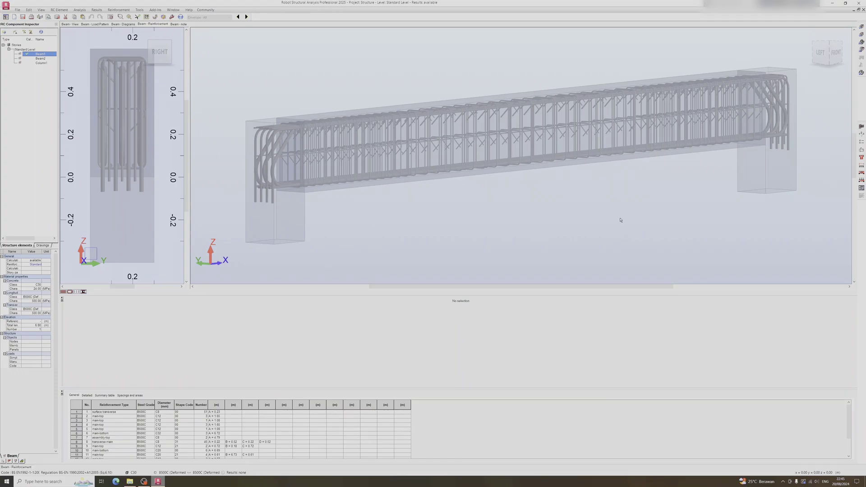
Step: Scroll through Beam1's calculation note, then generate its reinforcement drawing sheet
click(181, 24)
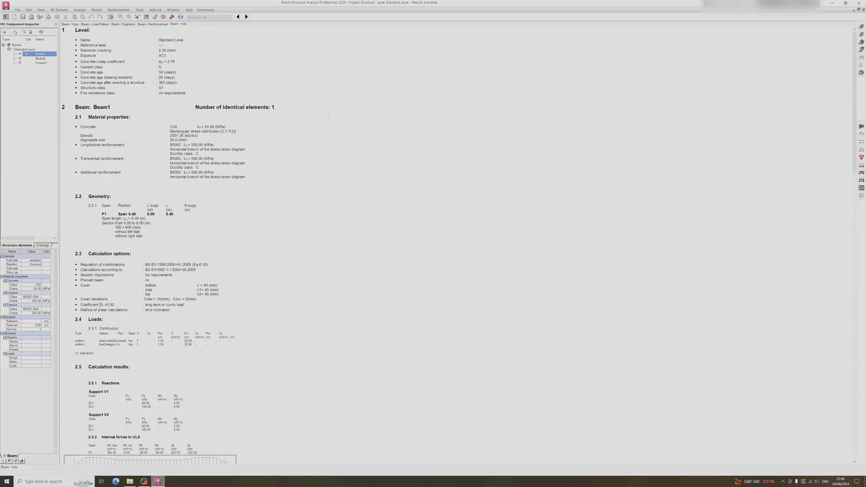
scroll(330, 116, down, 5)
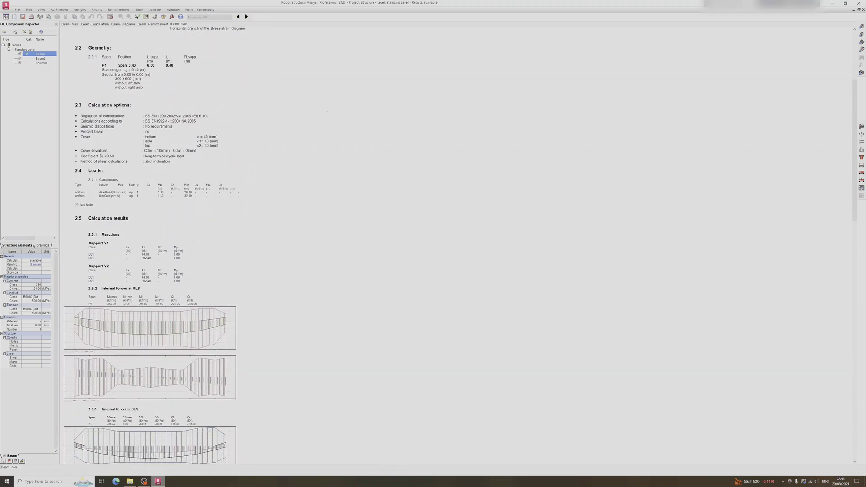
scroll(328, 114, down, 8)
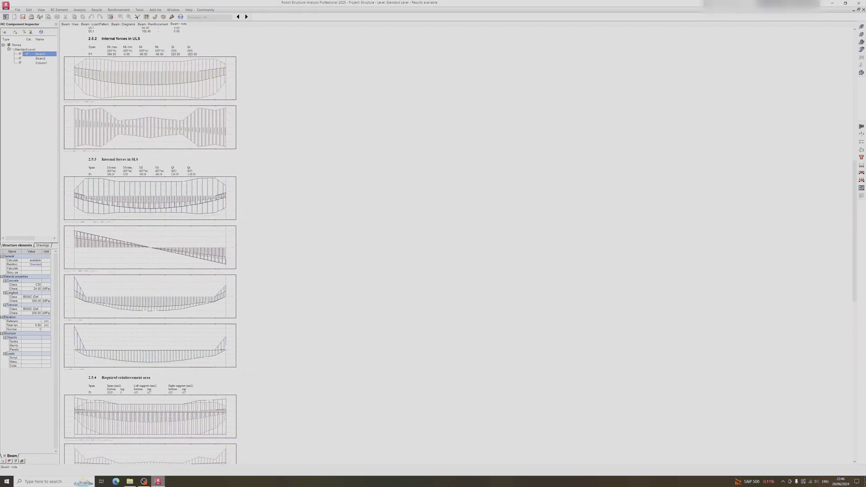
scroll(238, 433, down, 2)
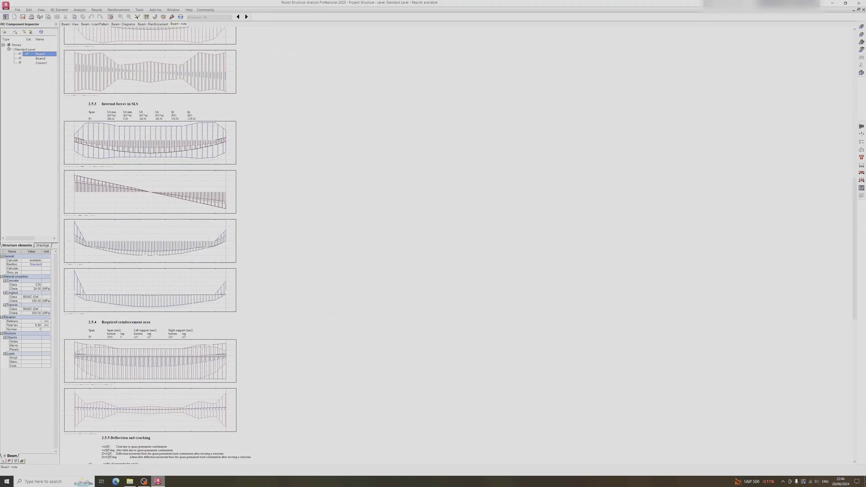
scroll(238, 434, down, 14)
scroll(238, 433, up, 7)
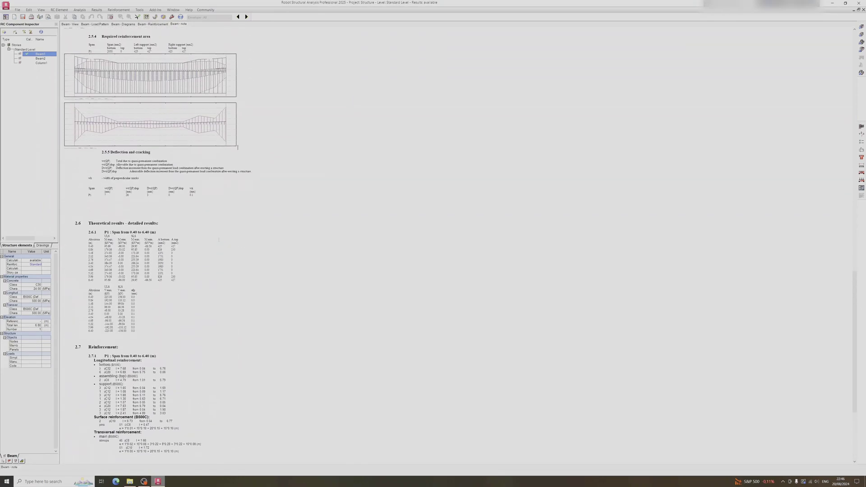
scroll(171, 249, down, 7)
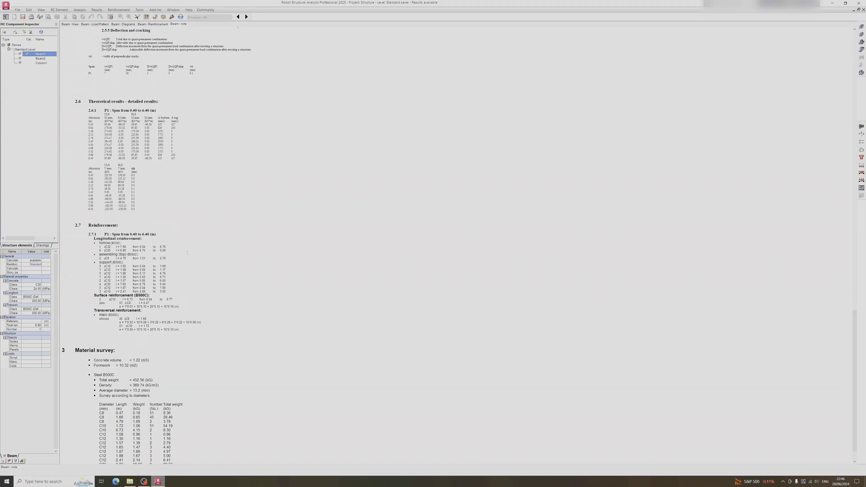
scroll(188, 253, down, 1)
scroll(187, 253, up, 20)
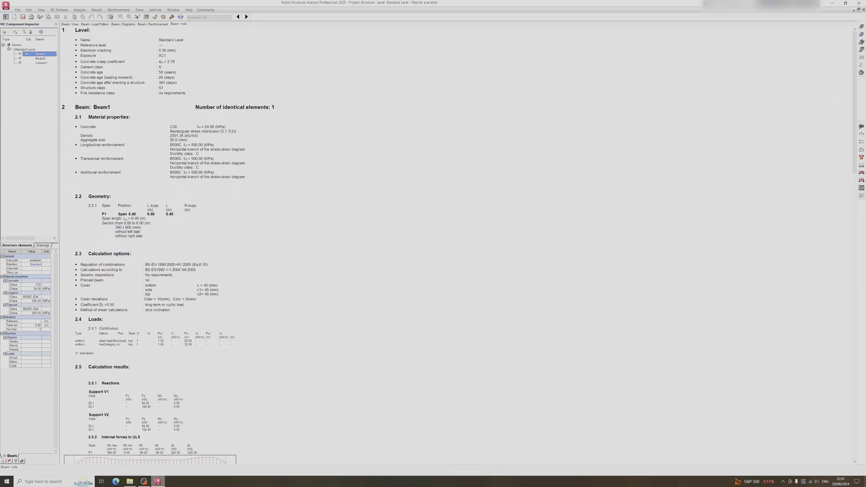
click(862, 188)
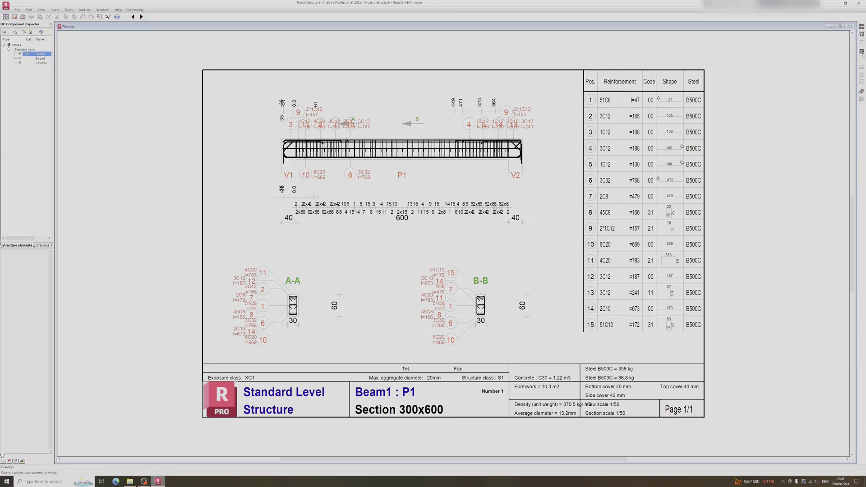
Step: Switch back to Beam1's calculation note and scroll through the report
click(861, 92)
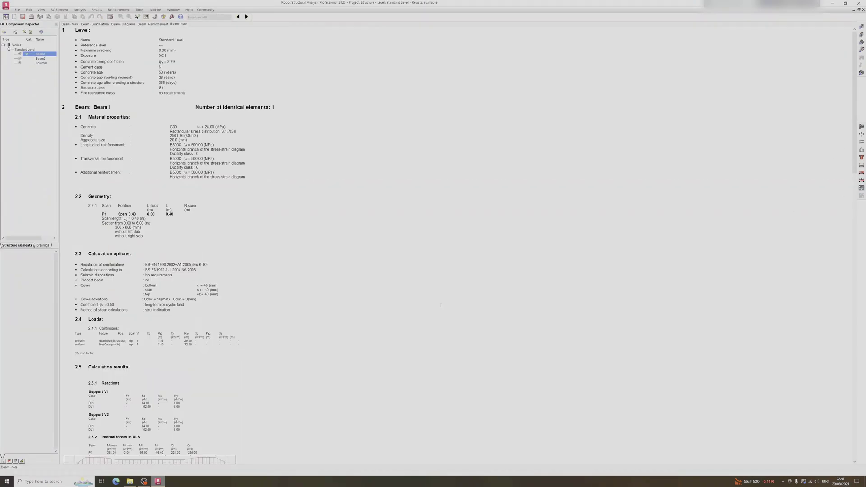
scroll(457, 306, down, 3)
scroll(360, 257, up, 3)
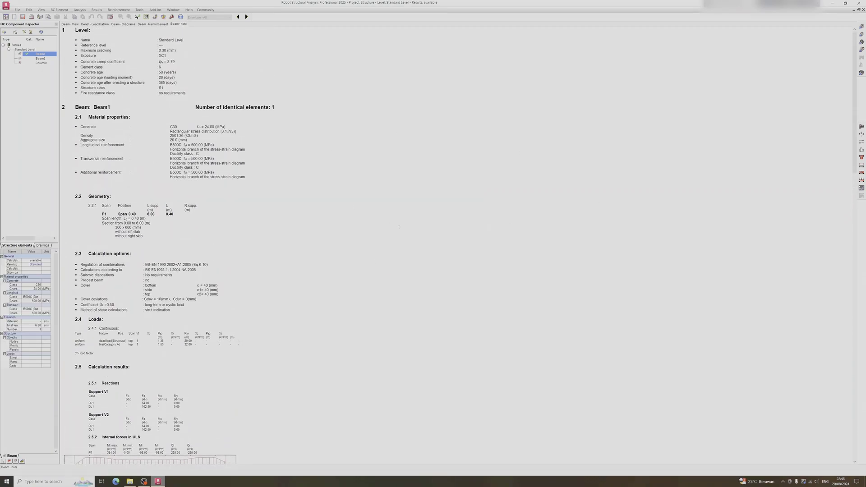
click(102, 9)
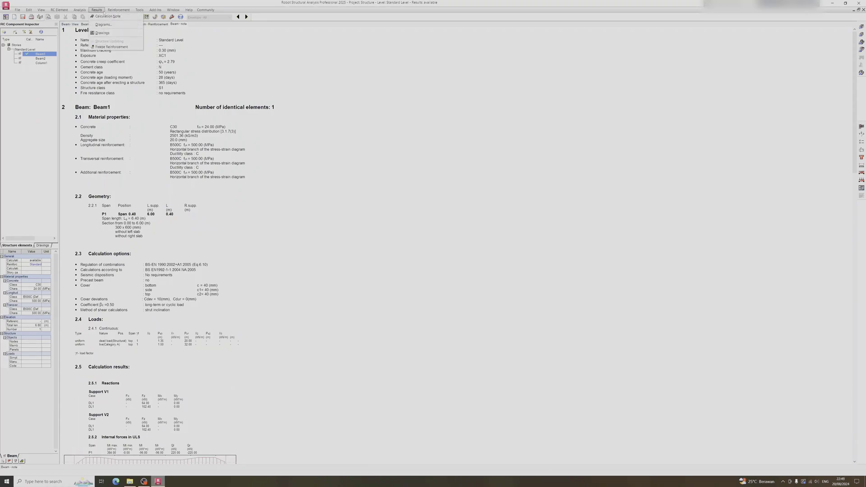
Step: Preview the calculation note with all sections included and start saving it as an RTF file
click(107, 16)
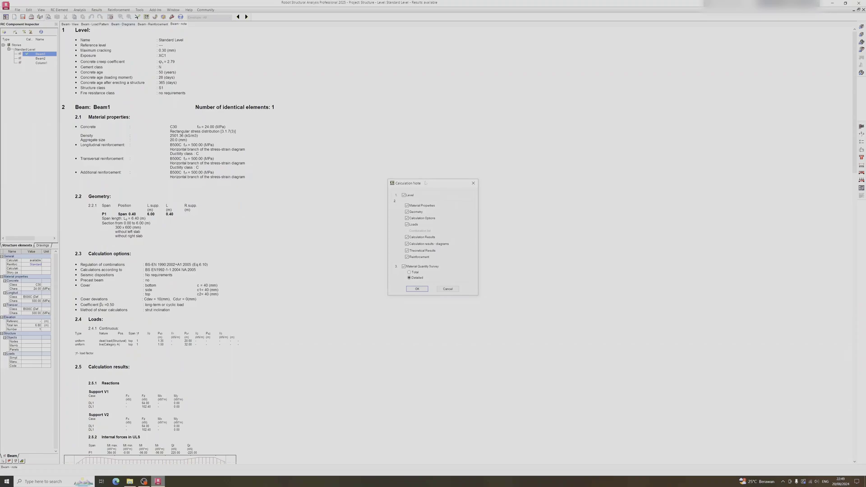
click(418, 290)
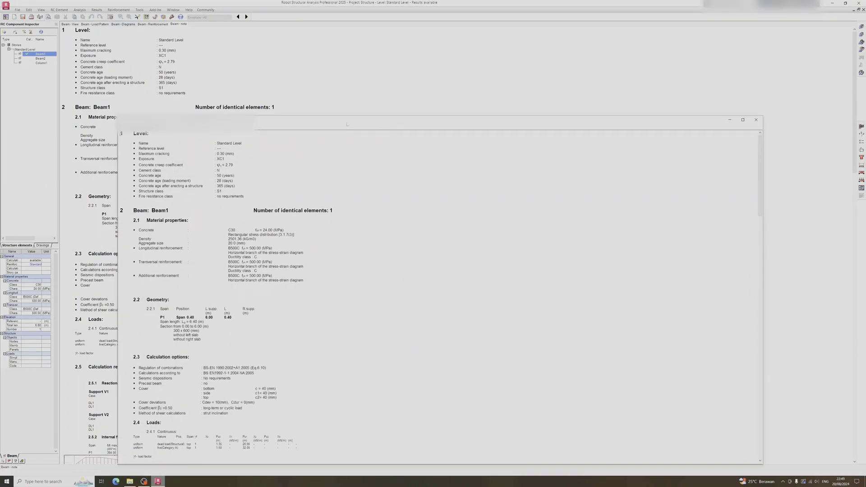
click(126, 126)
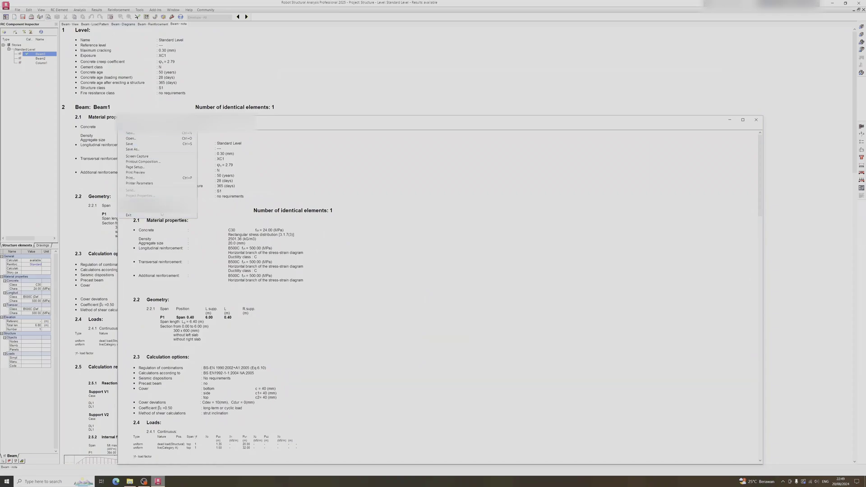
click(132, 149)
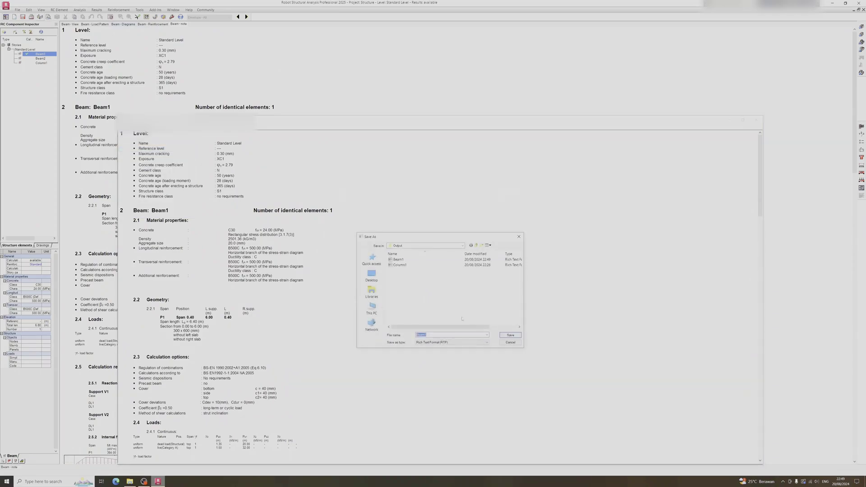